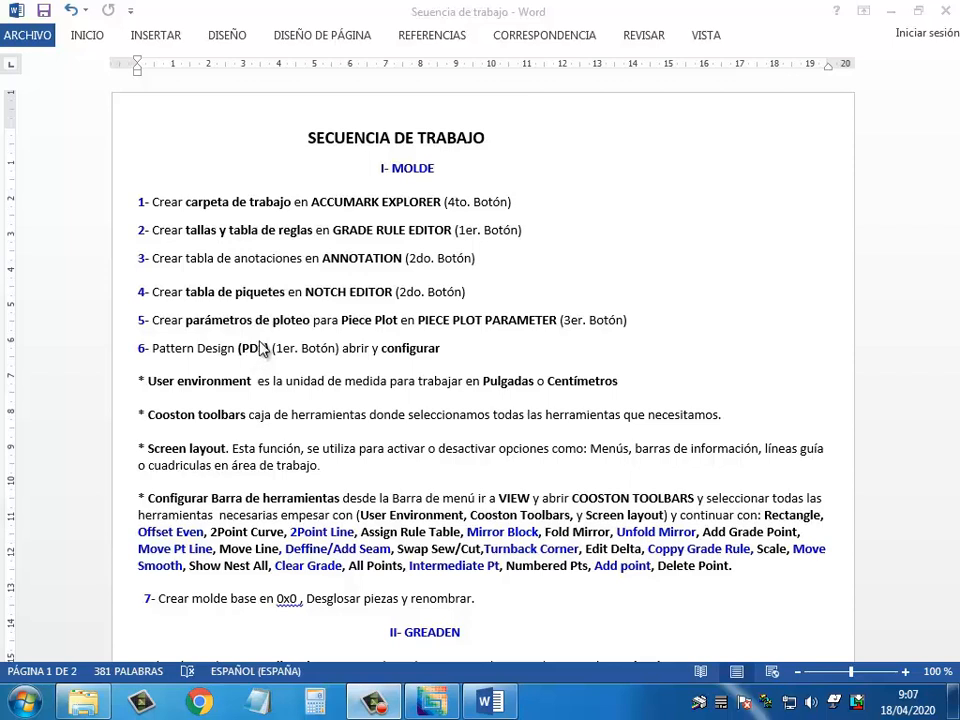
- Read the work sequence document from section I MOLDE through section XI COMO SACAR UN CONSUMO
left_click(231, 394)
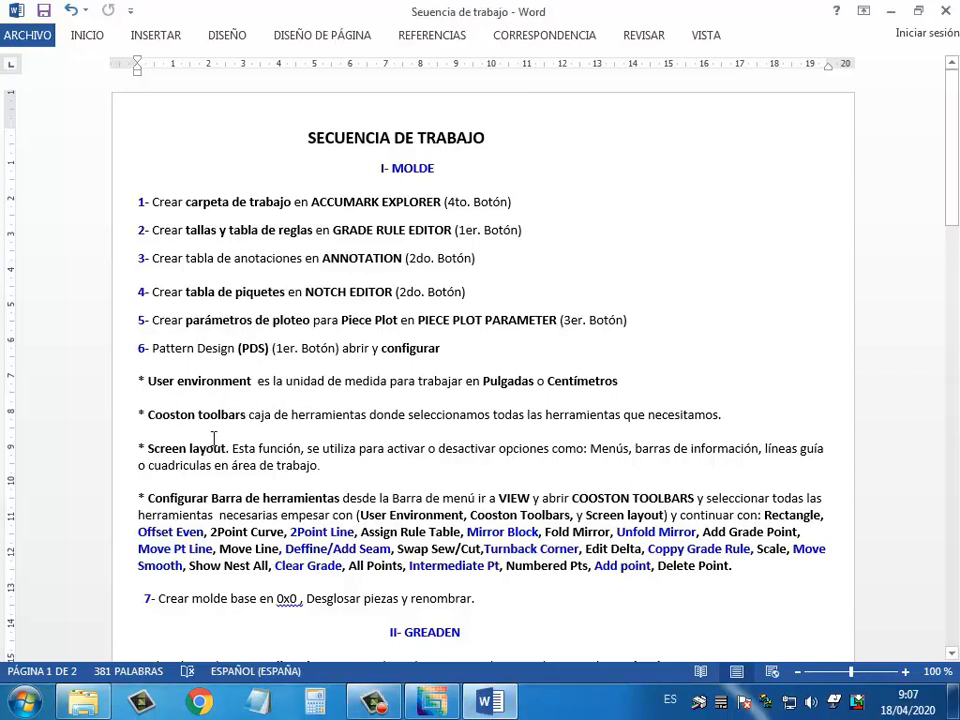
scroll(336, 392, "down", 5)
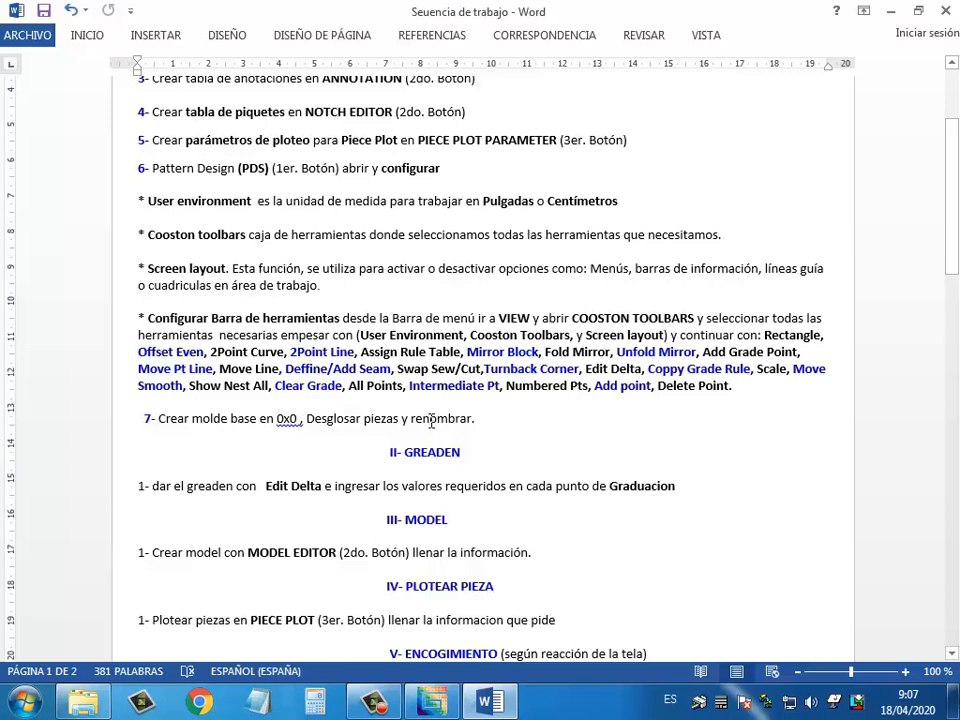
scroll(431, 430, "down", 3)
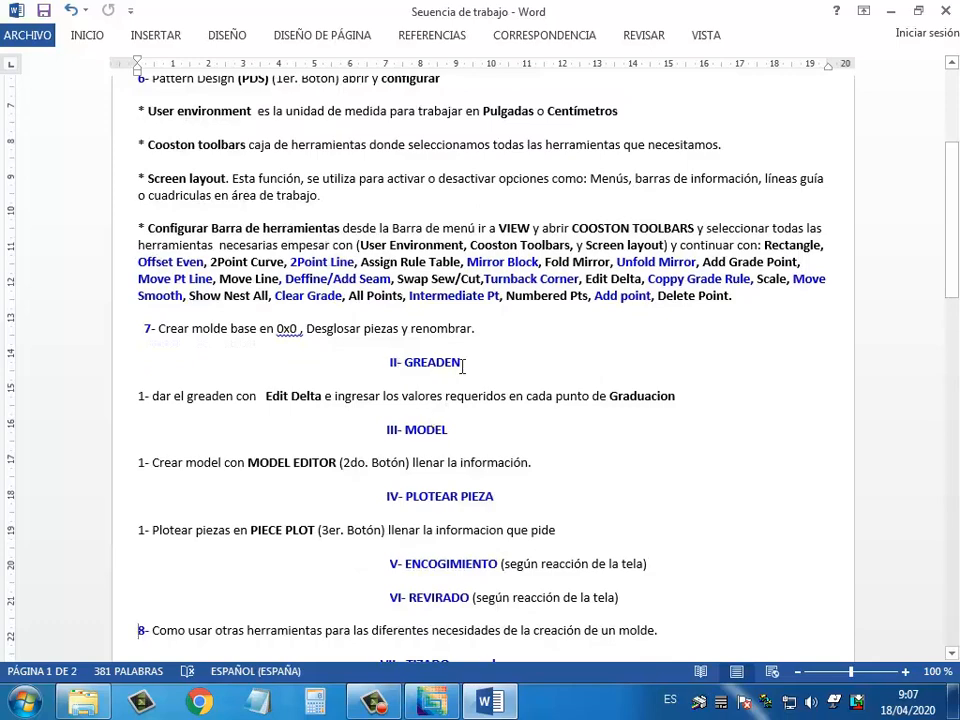
scroll(416, 365, "down", 3)
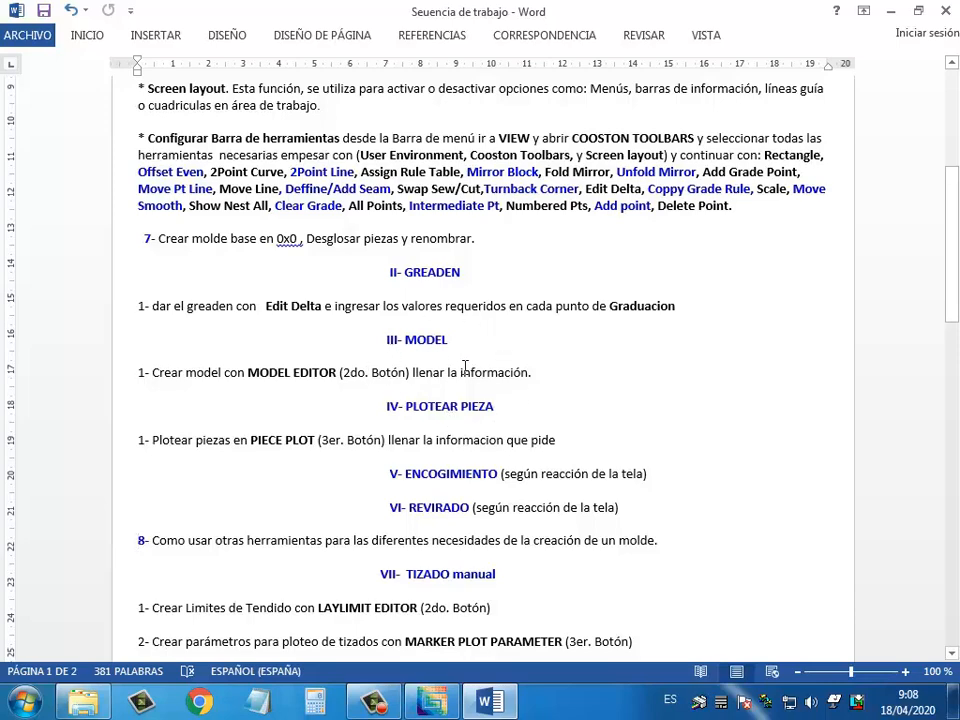
scroll(370, 320, "down", 2)
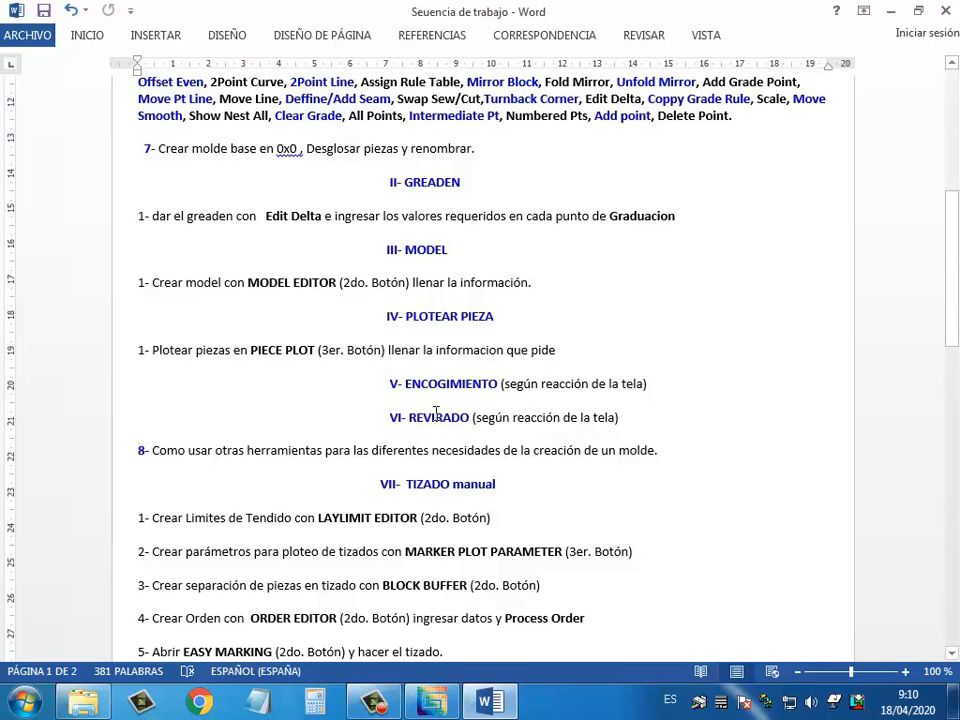
left_click(150, 452)
key("Home")
scroll(462, 497, "down", 3)
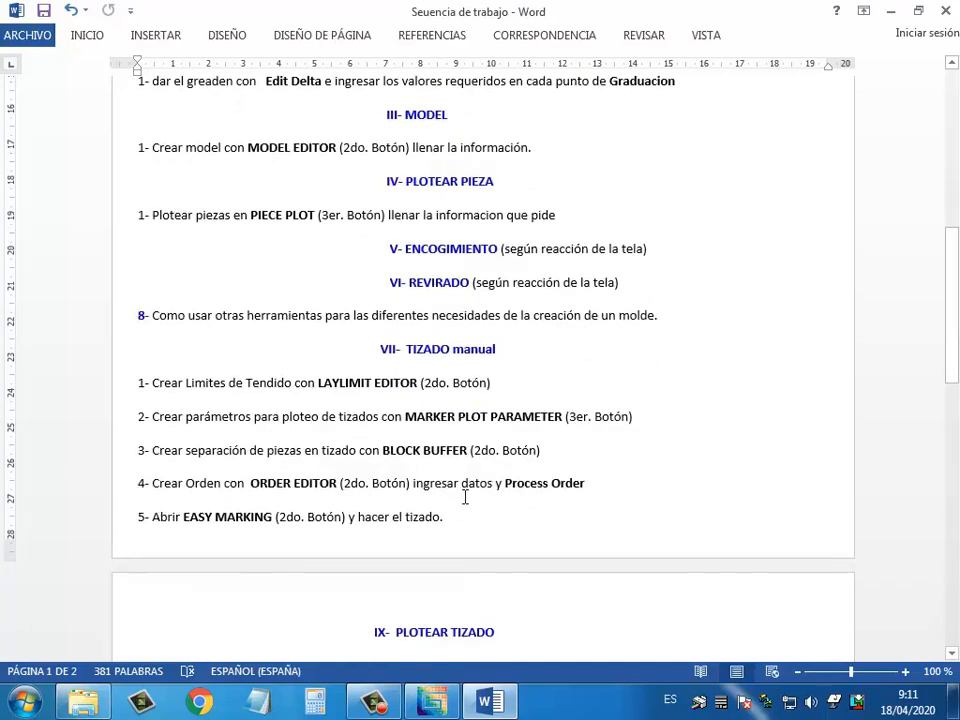
scroll(465, 497, "down", 1)
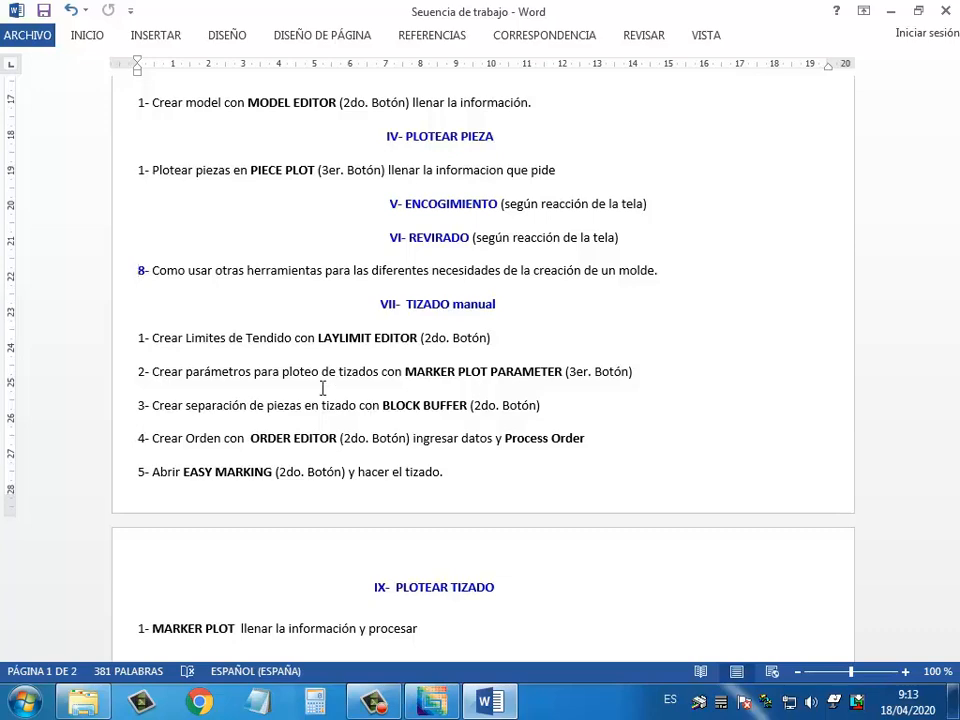
scroll(415, 397, "down", 3)
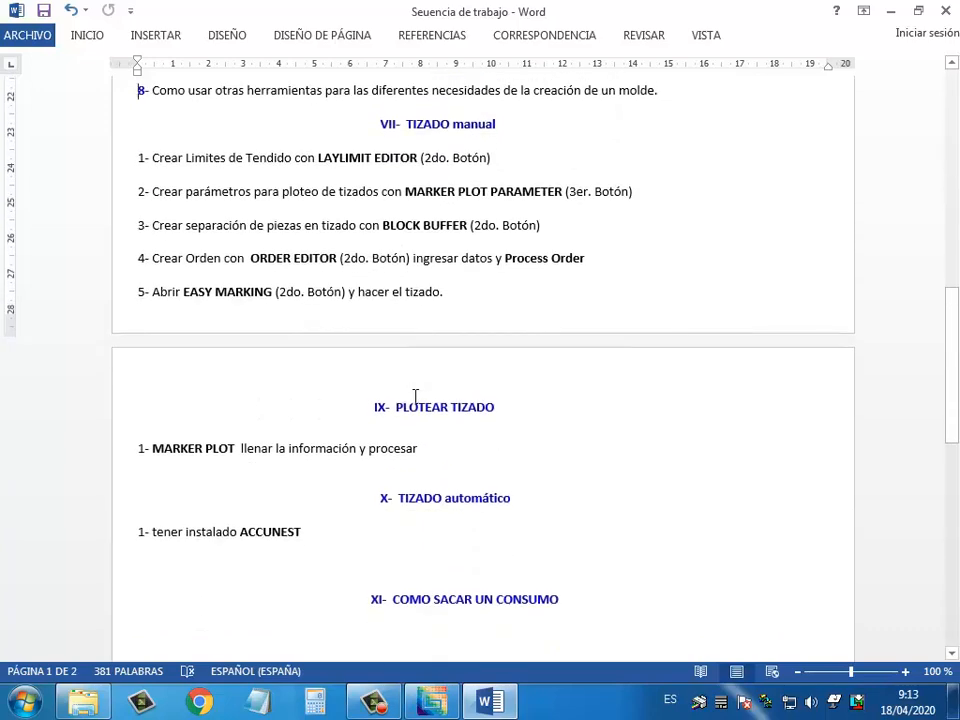
scroll(415, 397, "down", 2)
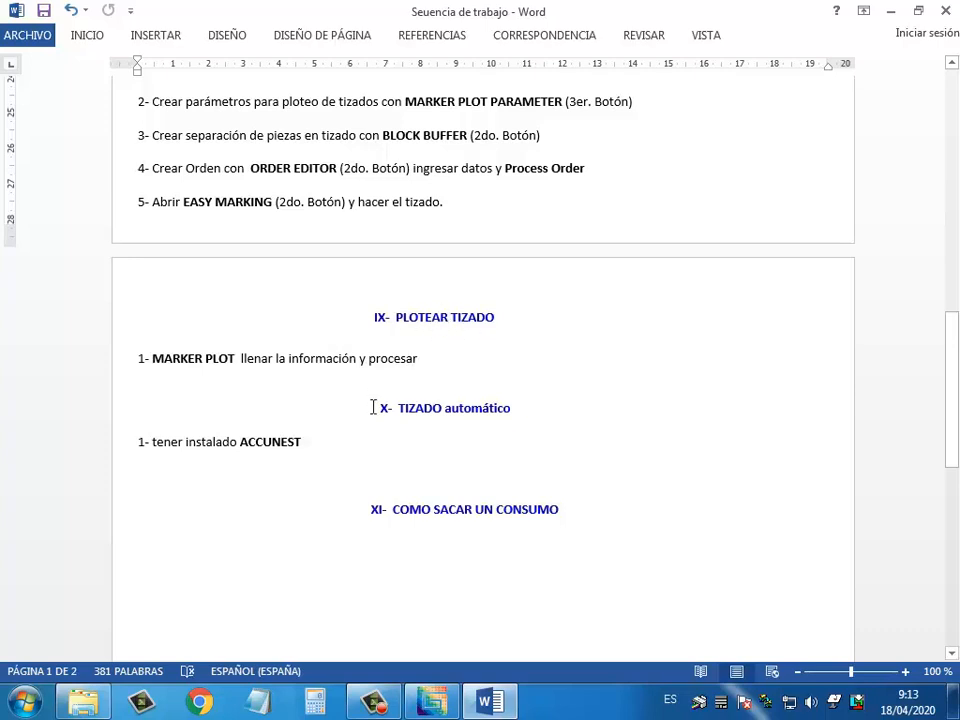
scroll(404, 411, "down", 1)
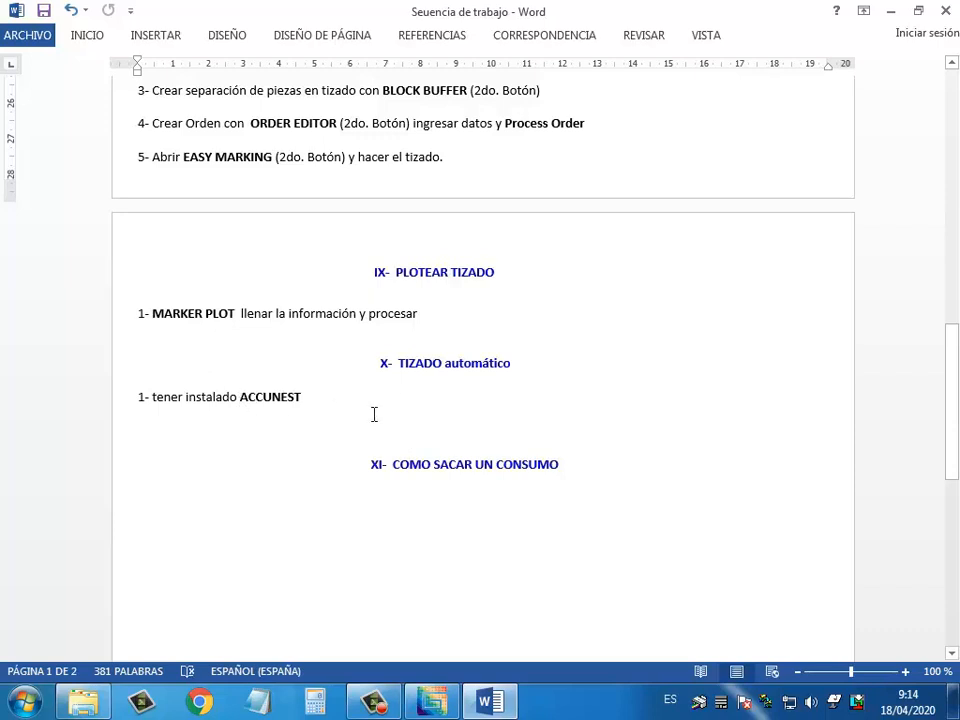
scroll(394, 375, "down", 1)
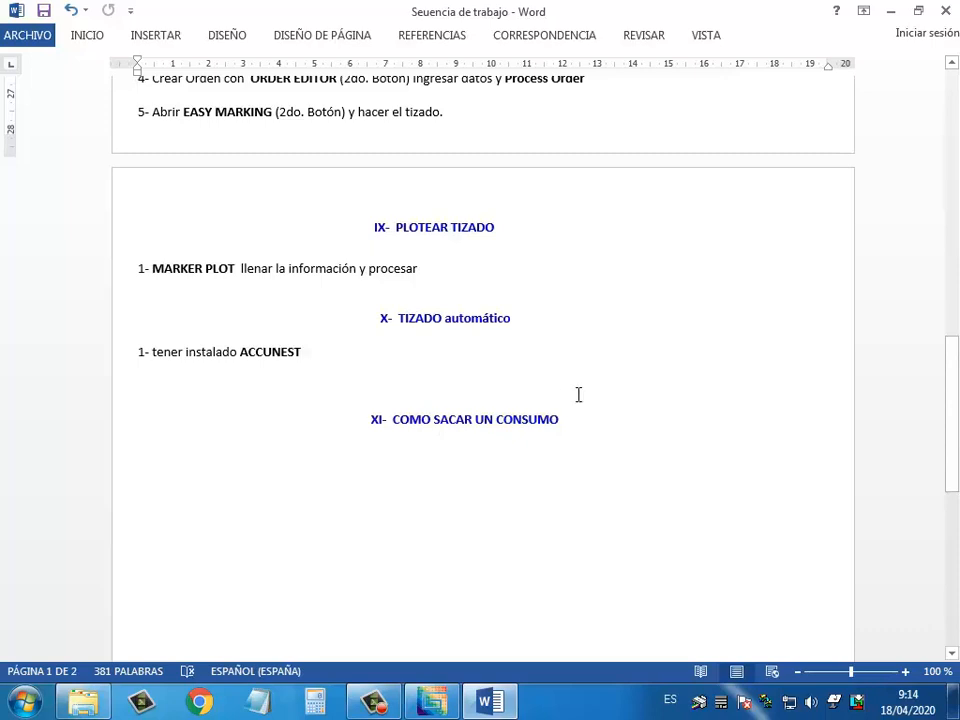
scroll(449, 381, "down", 1)
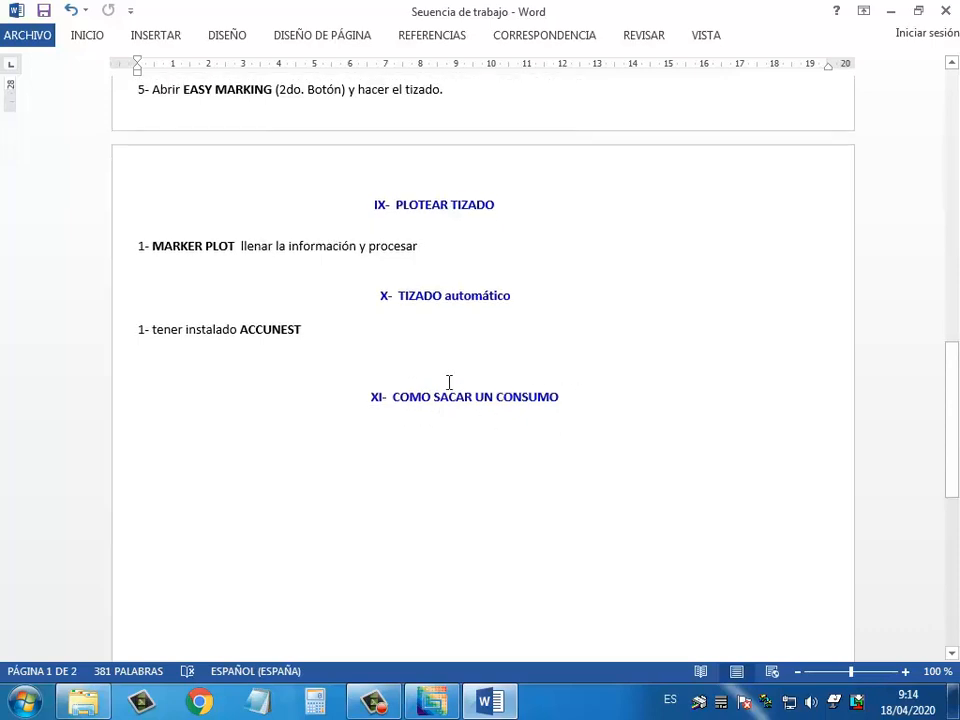
scroll(449, 381, "down", 5)
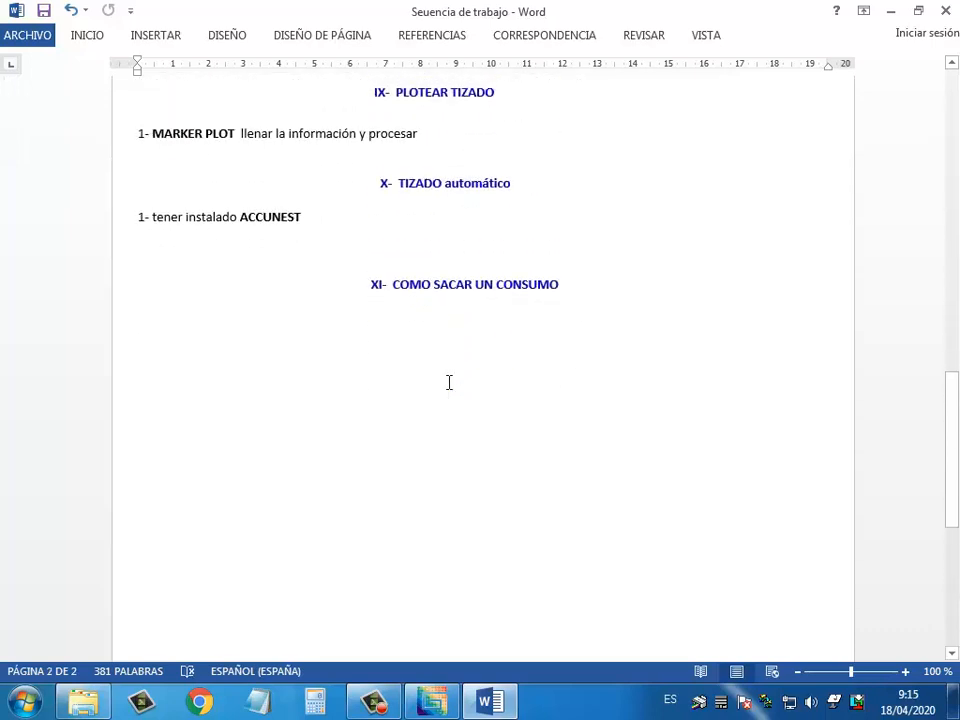
- Skim the whole work sequence again, ending at the toolbar configuration, GREADEN and MODEL sections
scroll(449, 382, "up", 6)
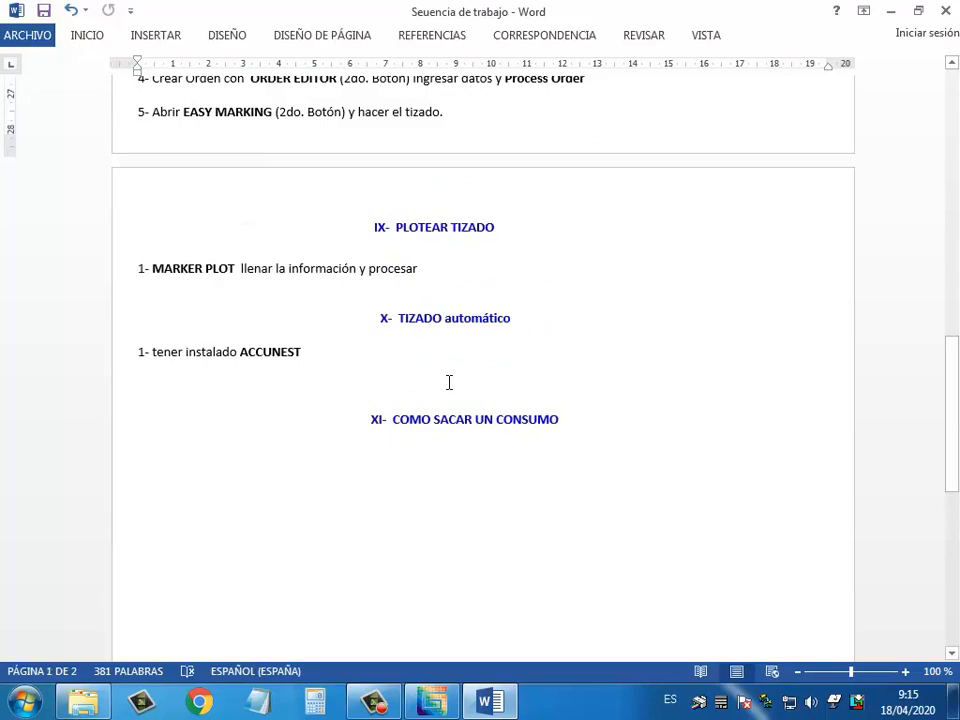
scroll(449, 382, "up", 20)
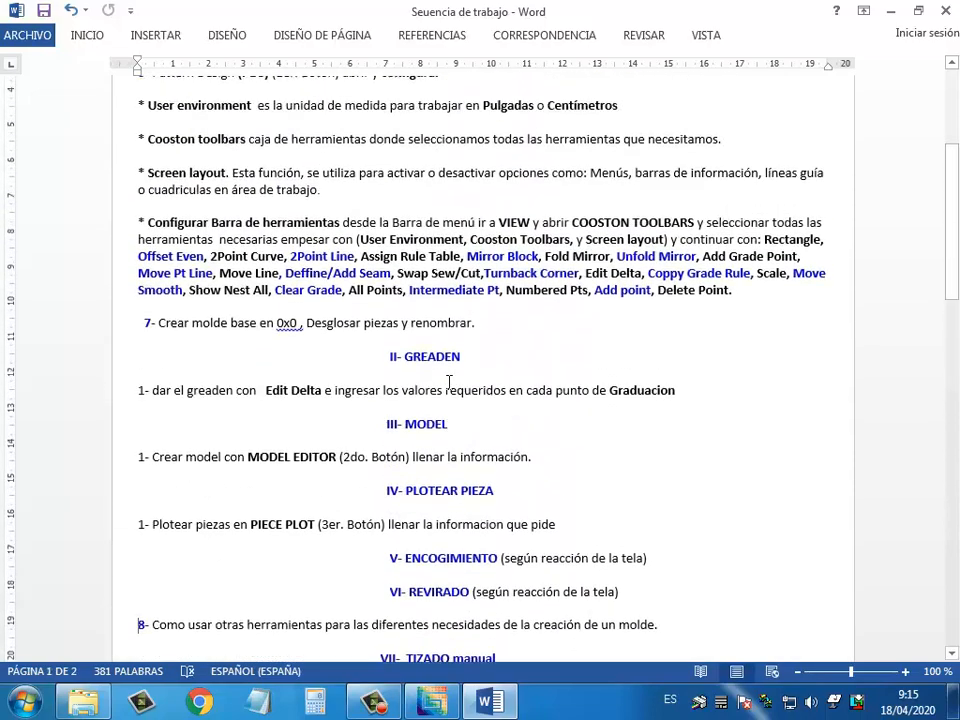
scroll(449, 382, "up", 12)
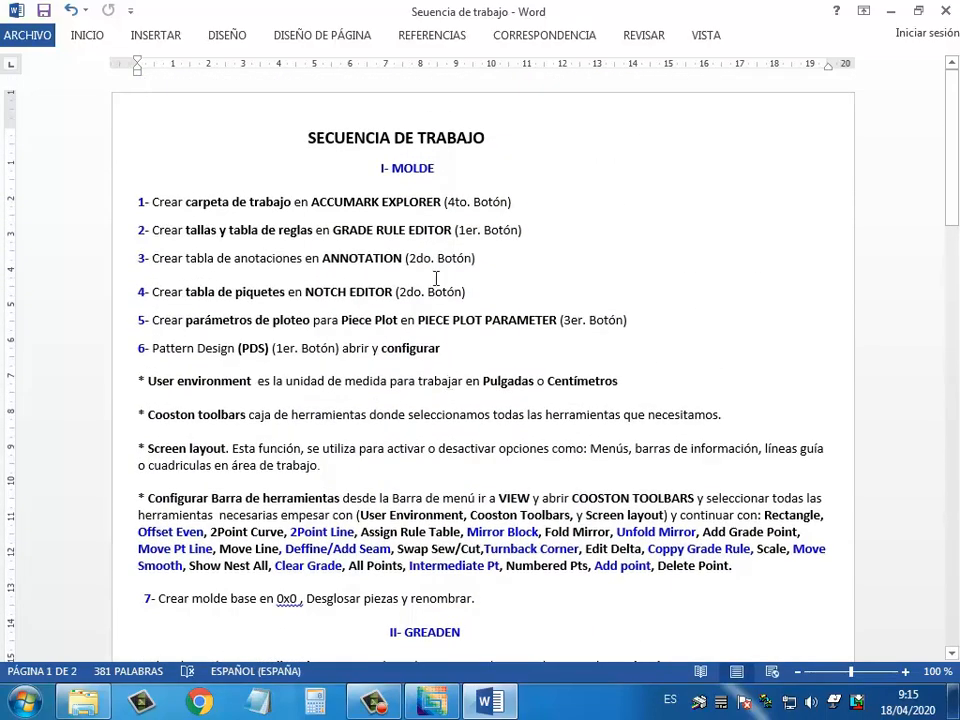
scroll(424, 209, "down", 8)
scroll(424, 209, "down", 10)
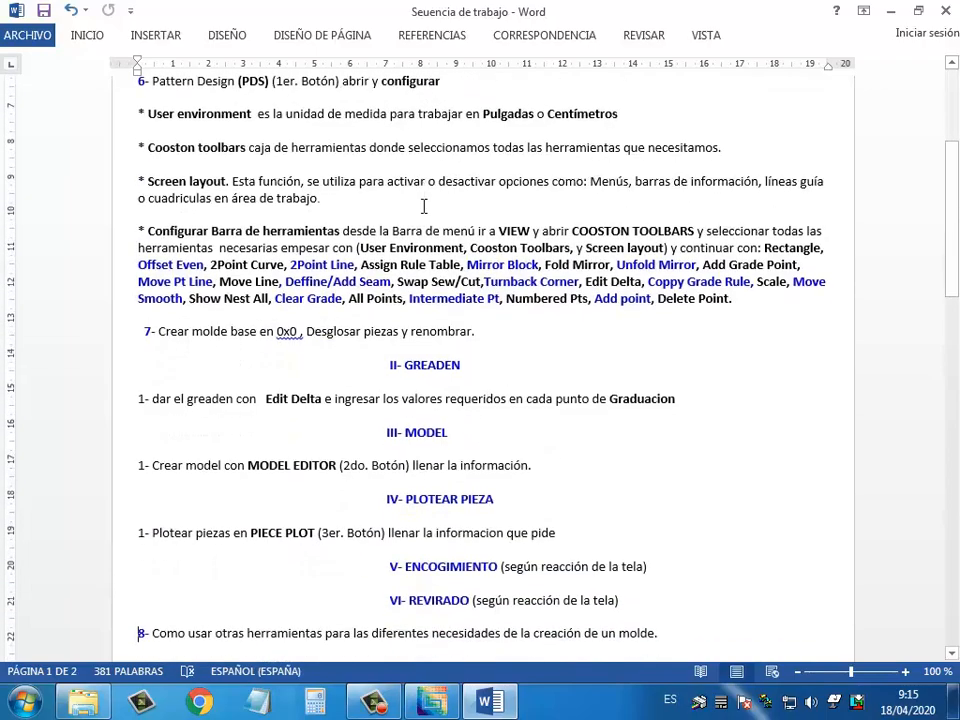
scroll(424, 207, "down", 10)
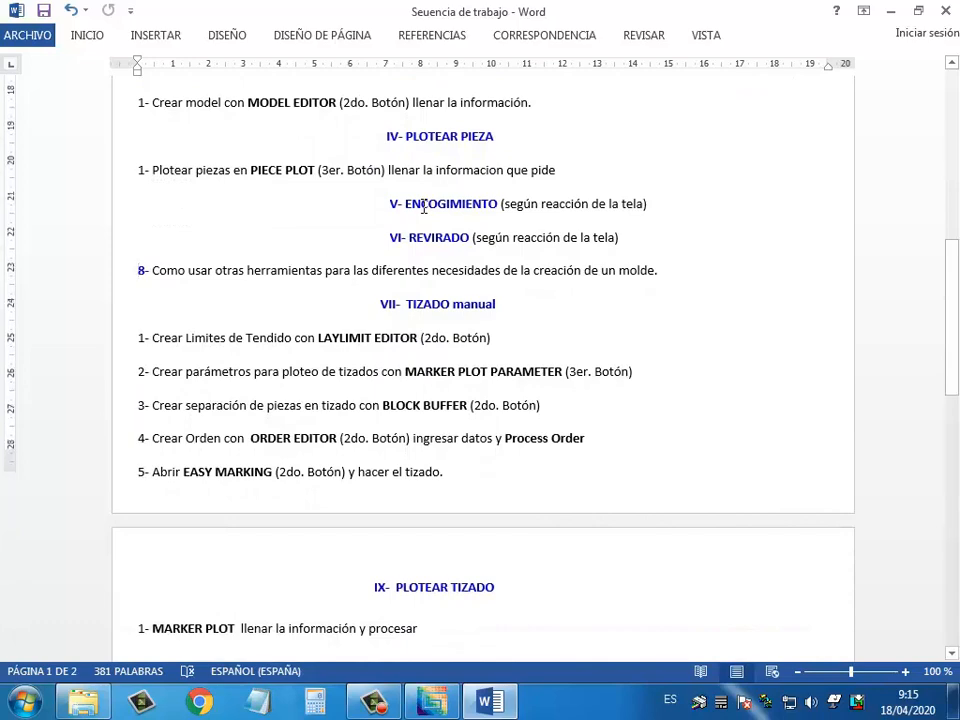
scroll(424, 207, "down", 8)
scroll(424, 207, "down", 14)
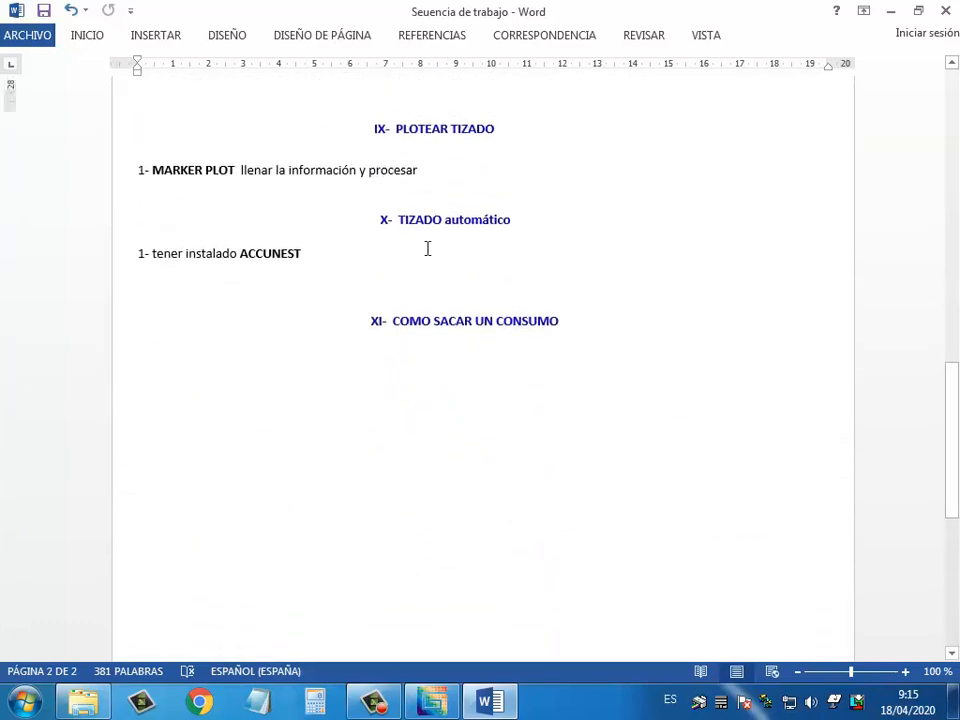
scroll(427, 246, "up", 20)
scroll(427, 246, "up", 20)
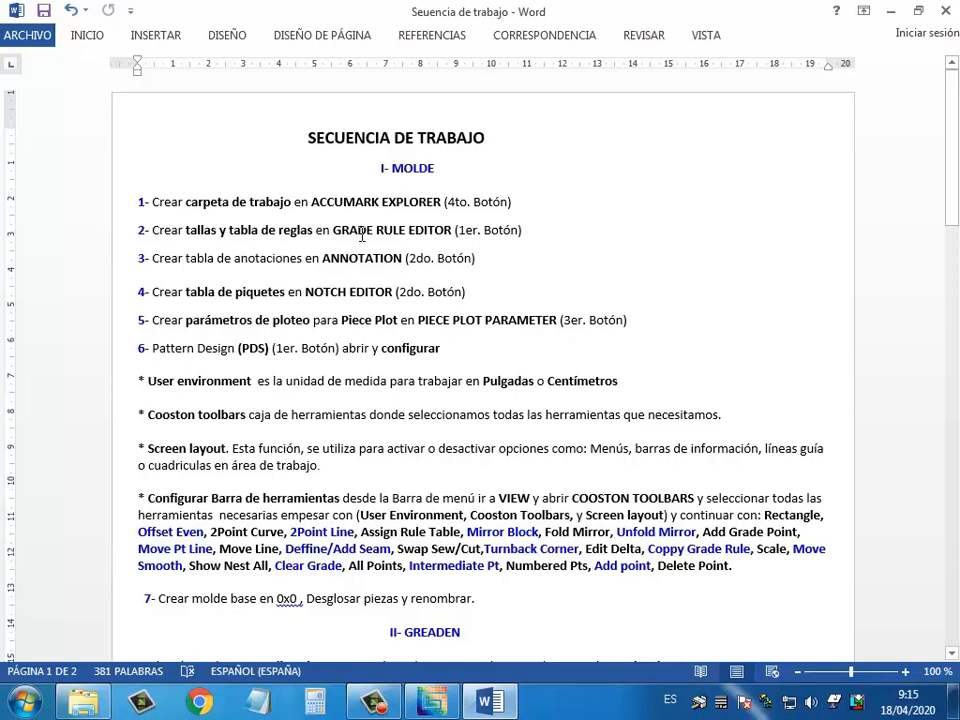
scroll(390, 410, "down", 5)
scroll(390, 412, "up", 2)
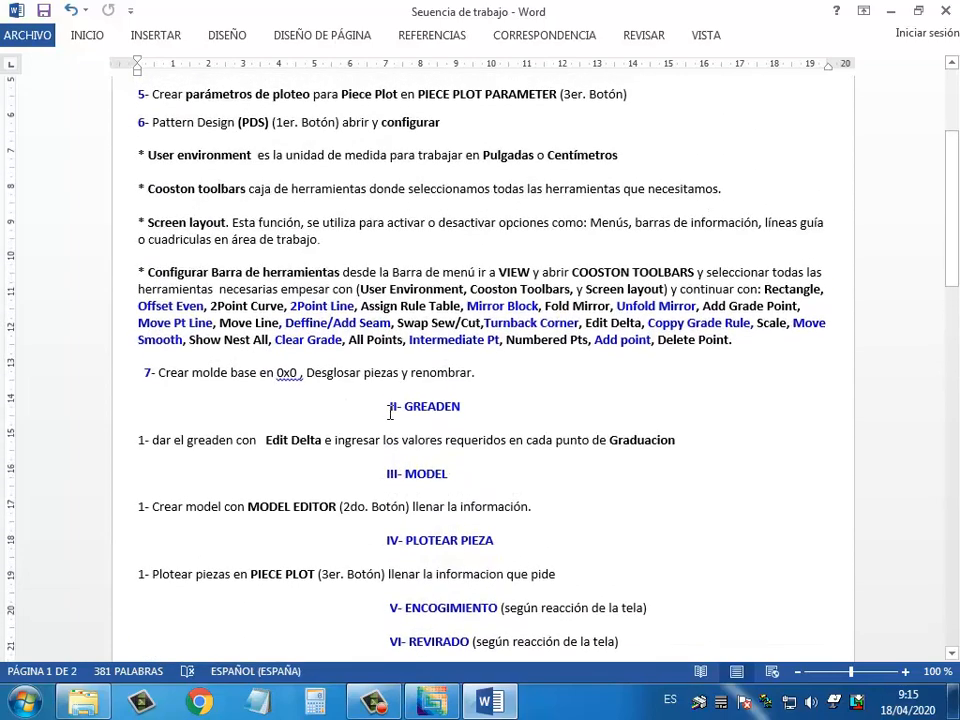
scroll(390, 412, "down", 1)
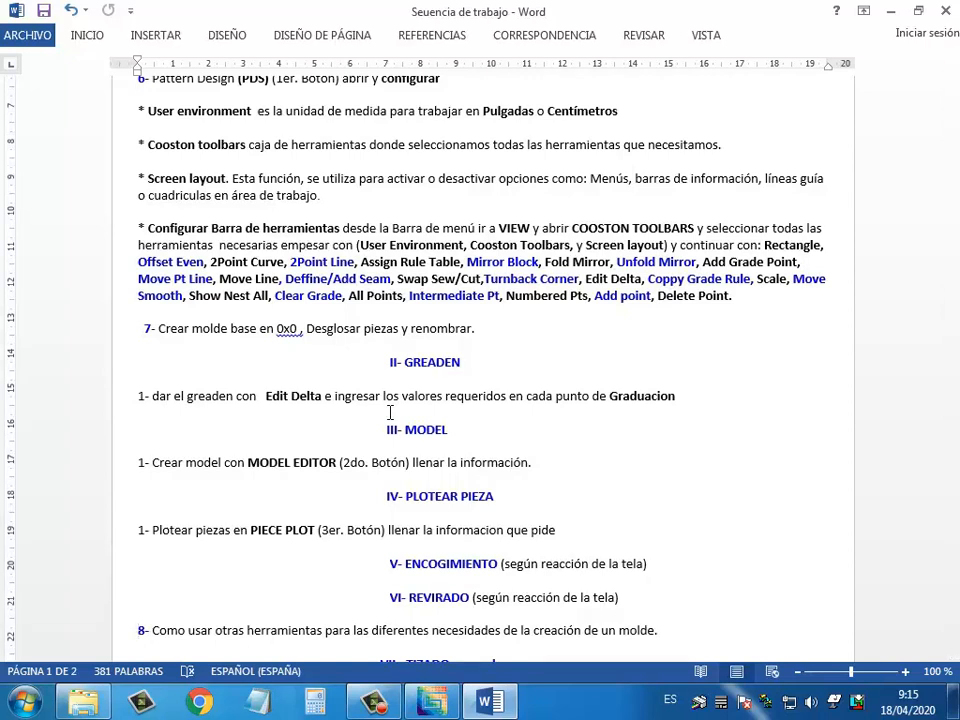
- Switch to the AccuMark launcher and start Pattern Design from the Pattern Processing, Digitizing, PDS group
left_click(445, 696)
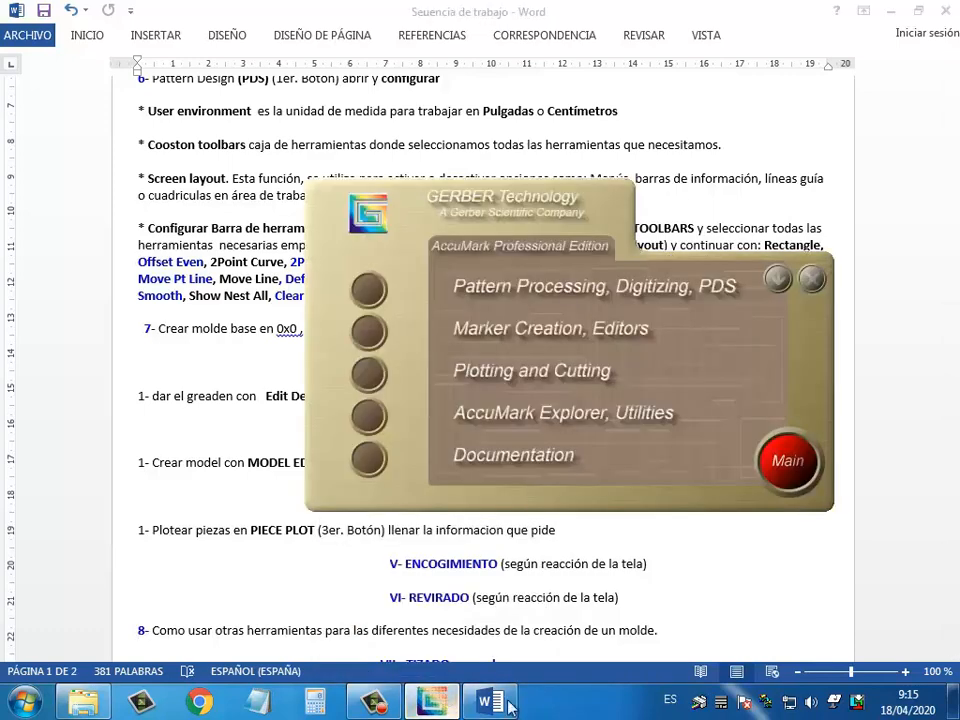
left_click_drag(486, 201, 473, 228)
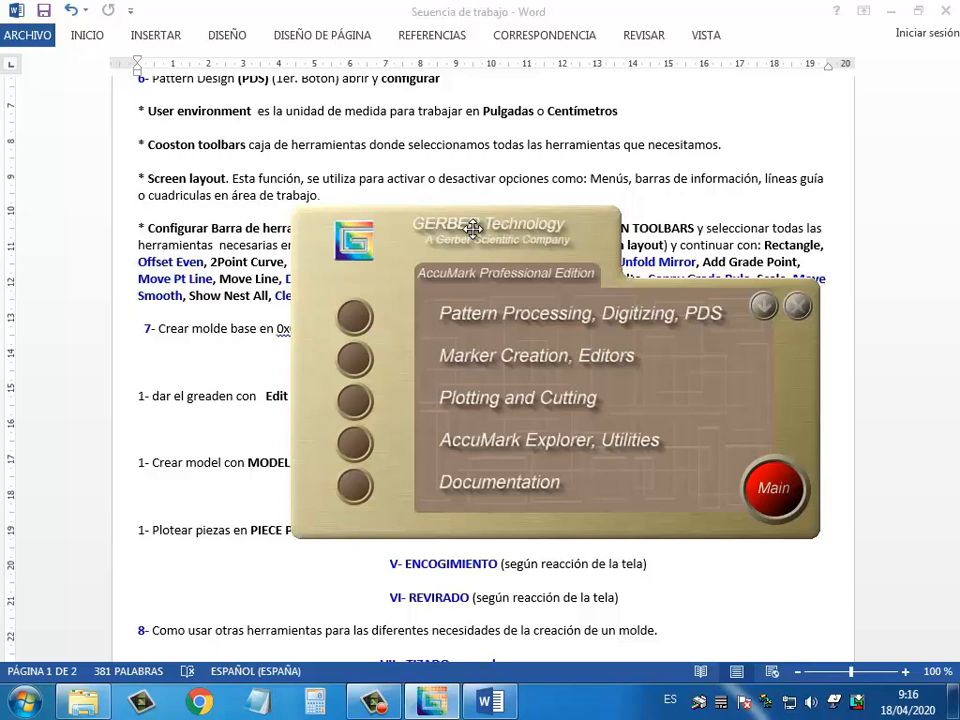
left_click_drag(472, 226, 468, 258)
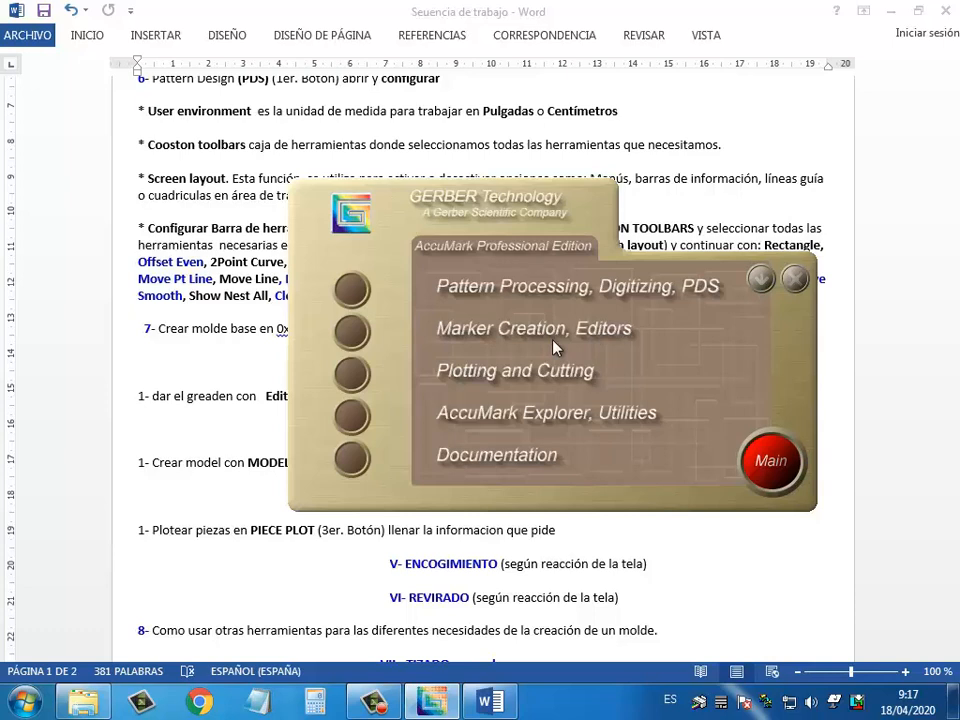
left_click(352, 292)
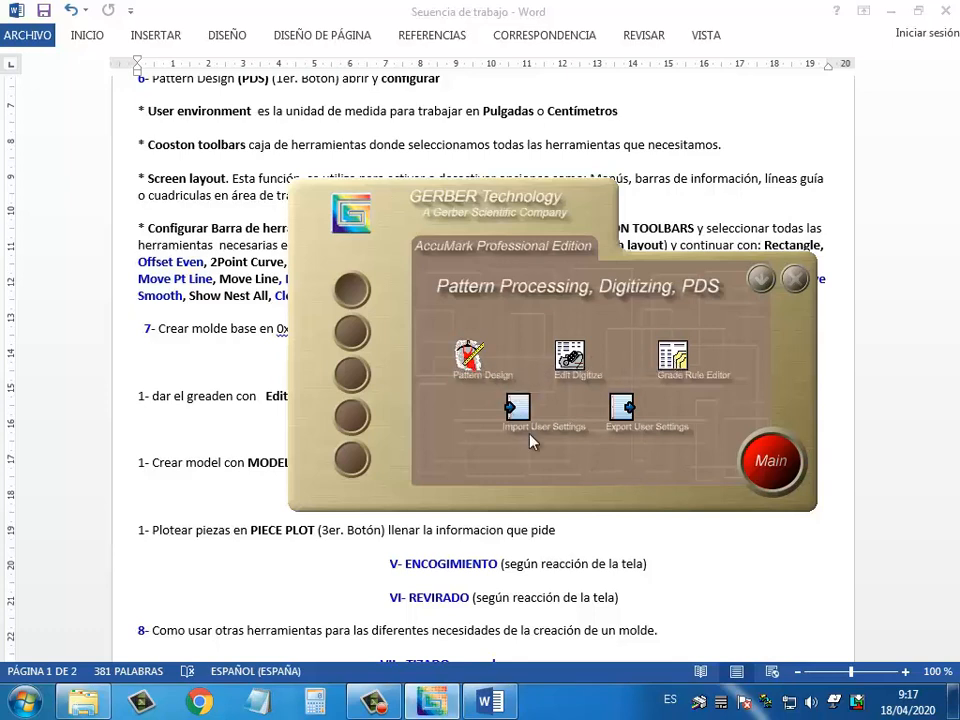
double_click(468, 352)
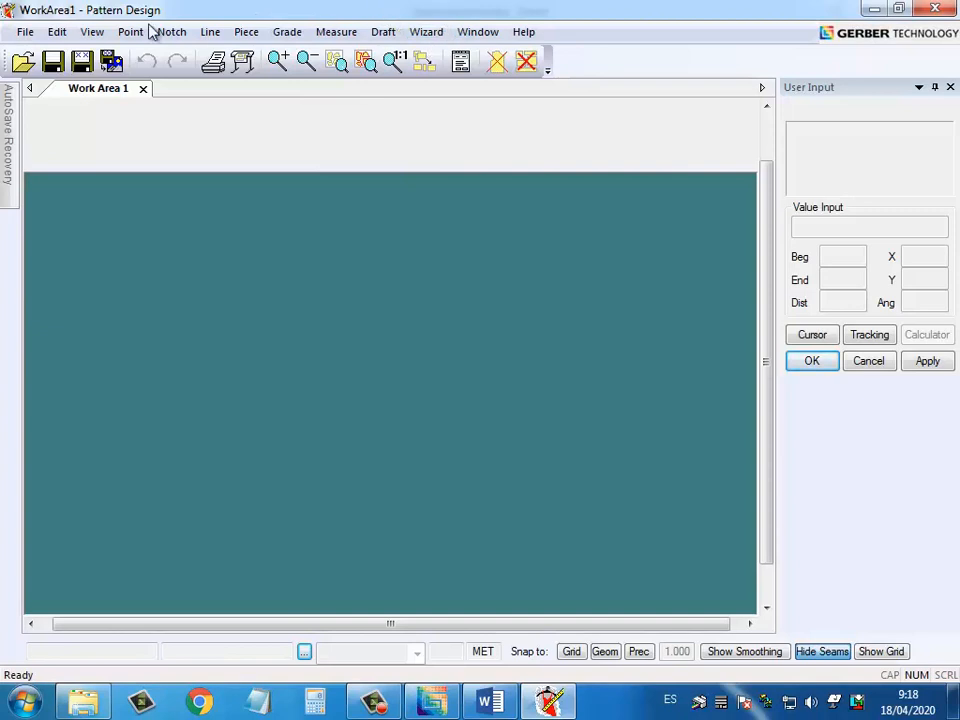
- Open the piece LADIES-BLOUSE-BK from the DATA70 storage area and place it in the middle of the work area
left_click(23, 61)
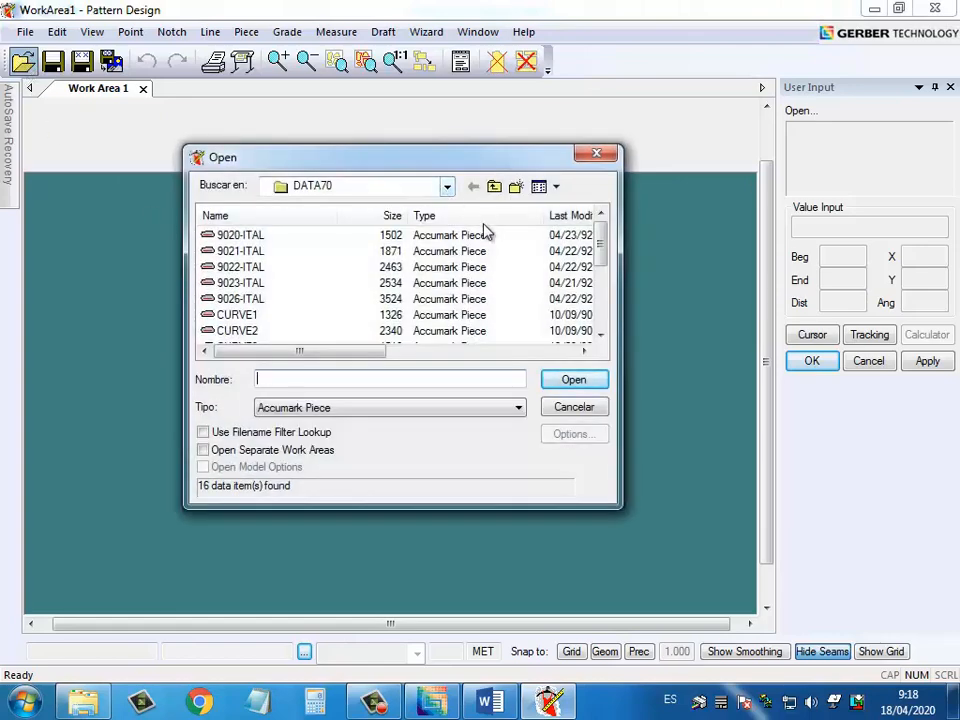
left_click_drag(606, 253, 600, 313)
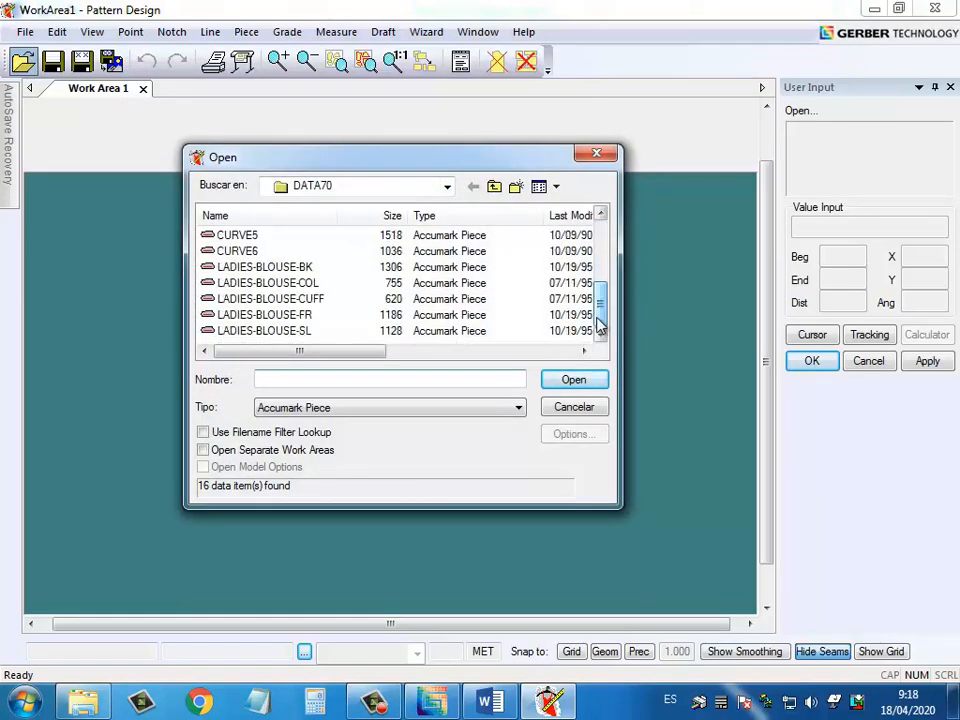
left_click(293, 283)
left_click(289, 267)
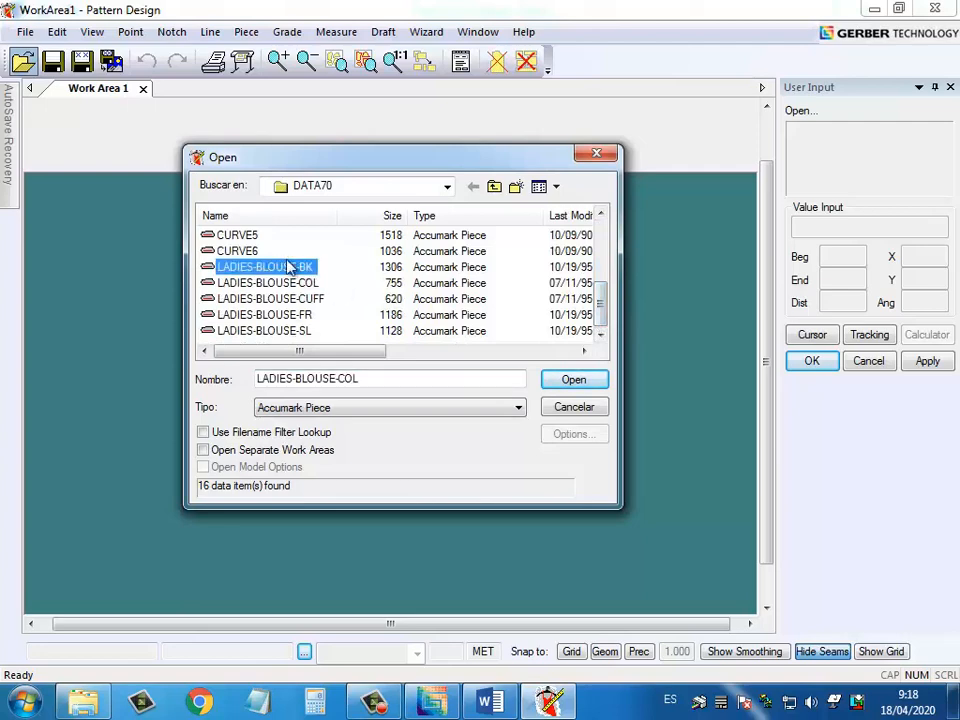
left_click(561, 386)
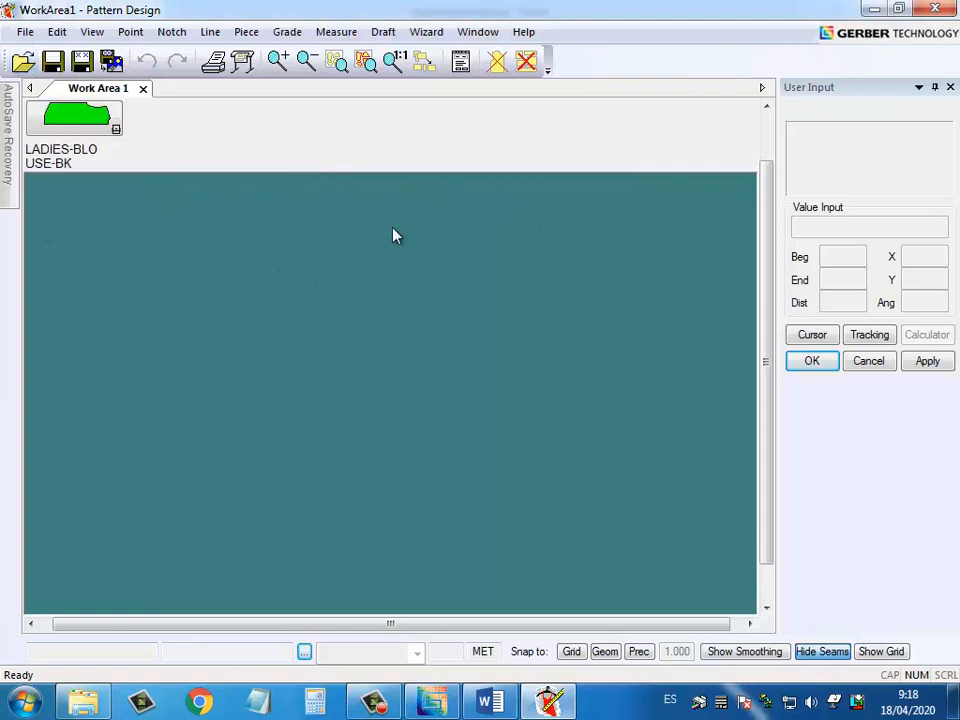
left_click_drag(66, 106, 381, 463)
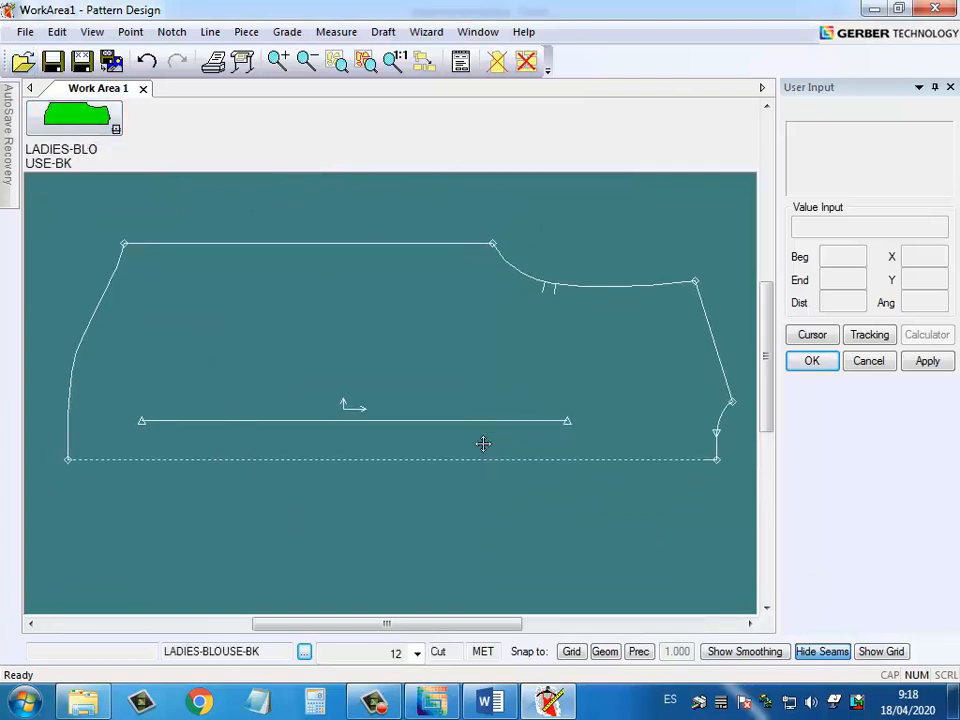
left_click_drag(489, 431, 452, 444)
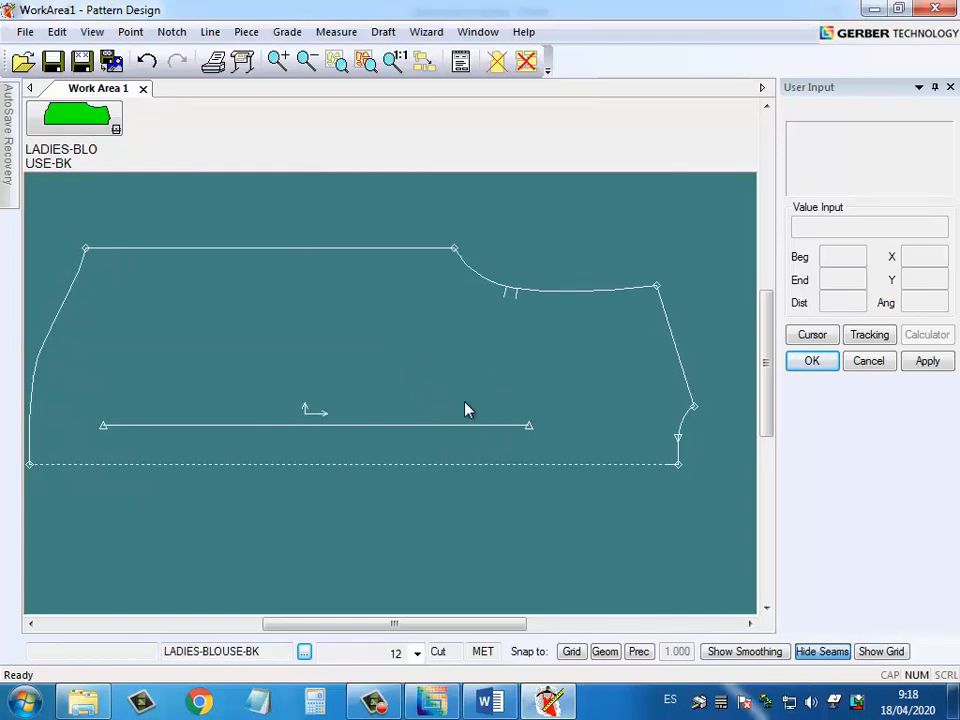
- Close Pattern Design, keeping the recovered files for viewing at the next start
left_click(937, 10)
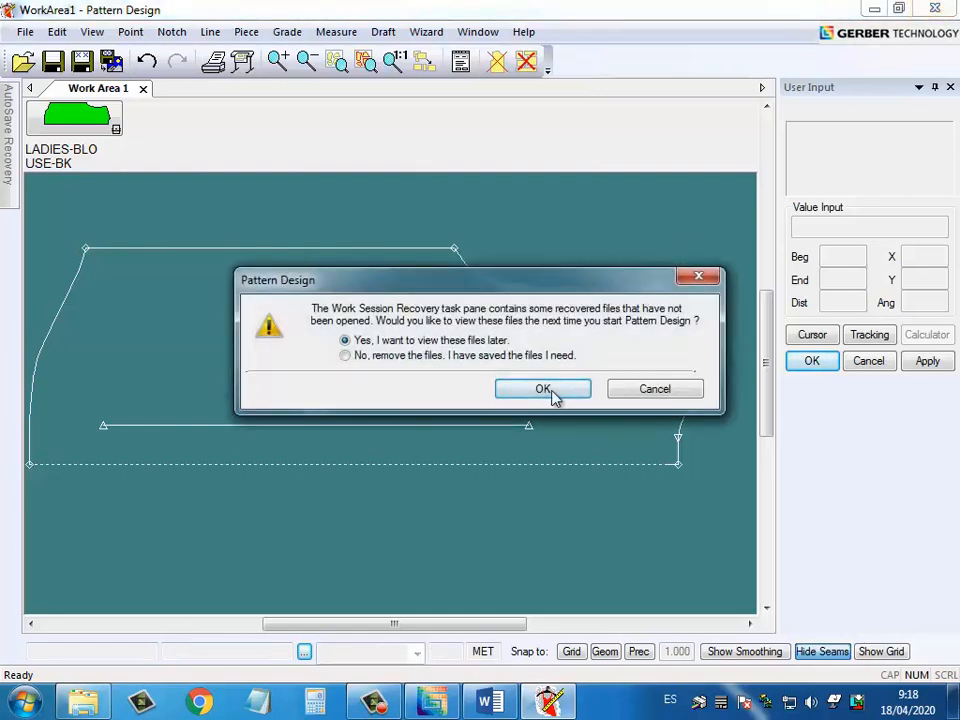
left_click(545, 390)
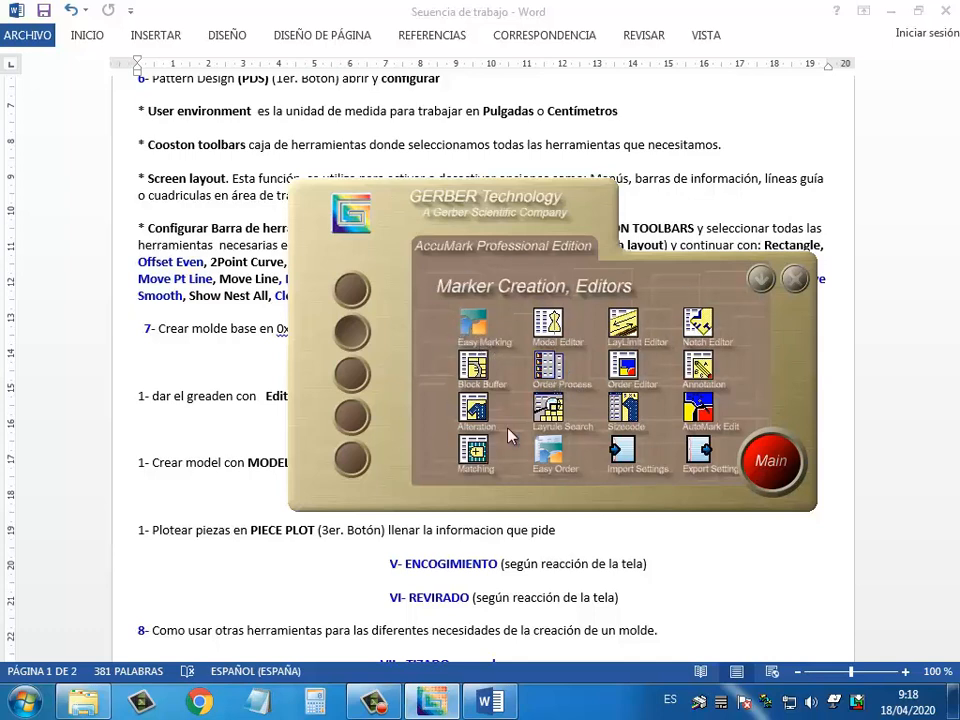
- Start Easy Marking from the Marker Creation, Editors group and open the marker LADIES-BLOUSE from the DATA70 storage area
double_click(478, 324)
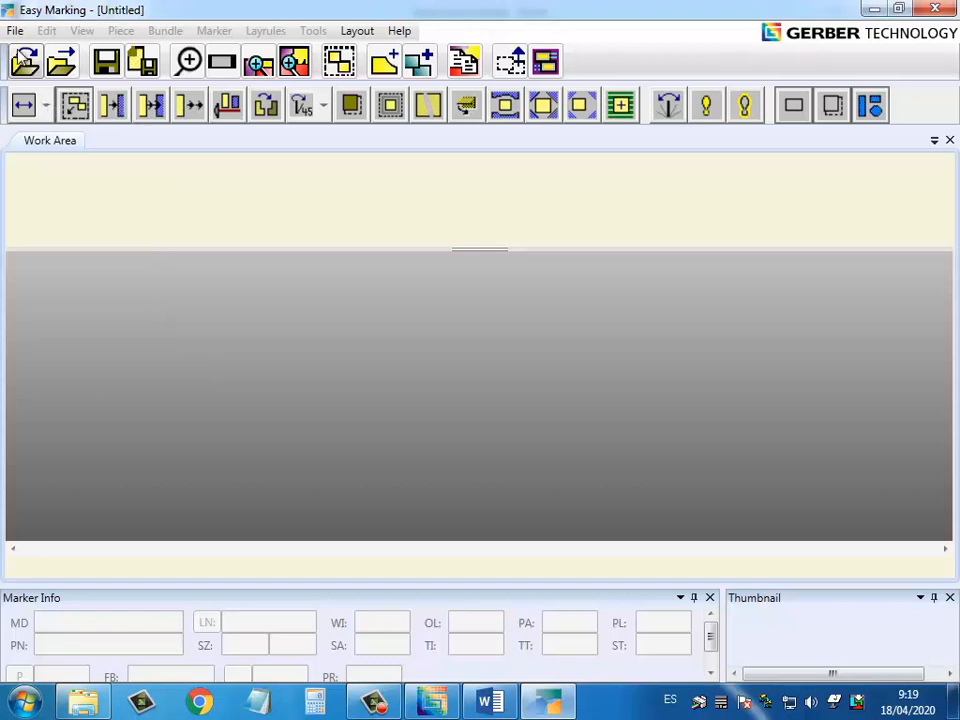
left_click(25, 62)
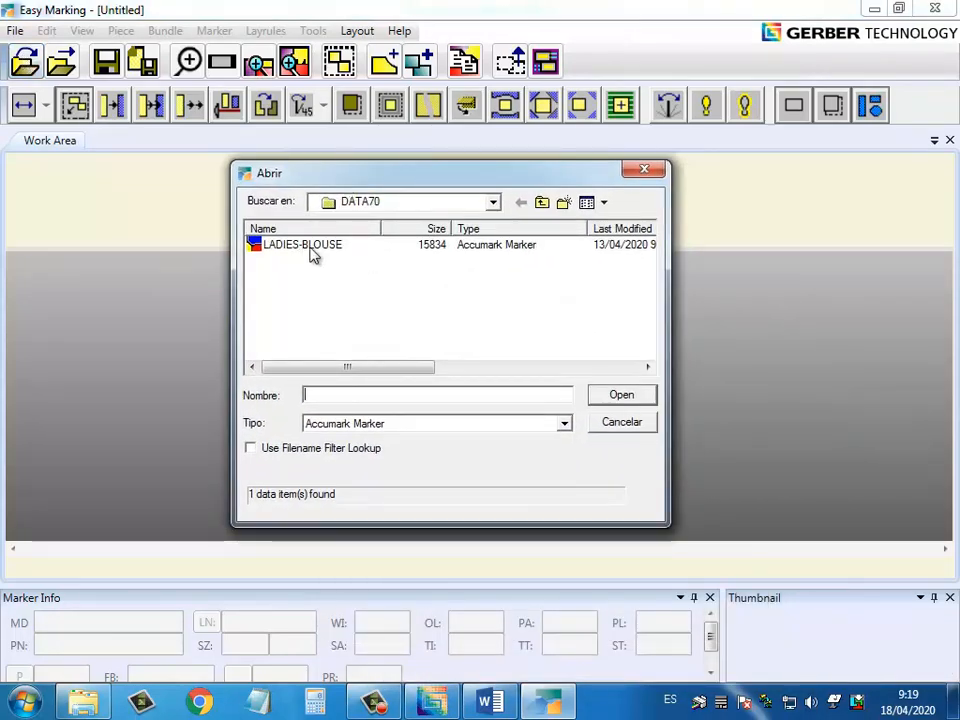
left_click(312, 252)
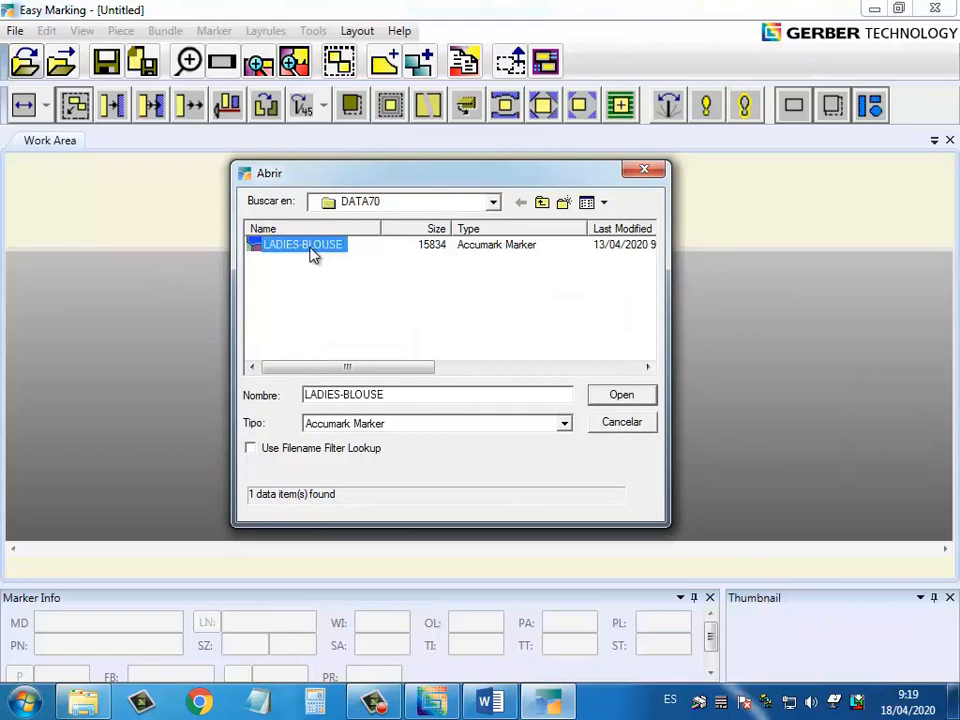
left_click(599, 398)
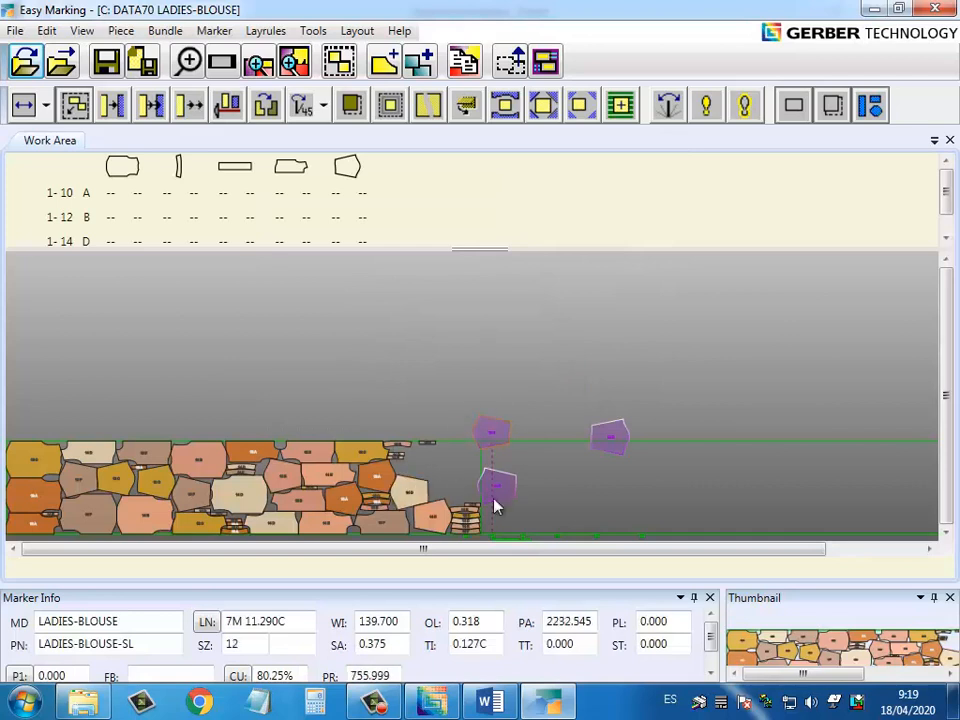
- Shift the loose sleeve and front pieces around the marker's end, refitting them into the gaps along the upper fabric edge
mouse_move(606, 450)
left_mouse_down()
mouse_move(471, 454)
mouse_move(456, 461)
mouse_move(421, 530)
left_mouse_up()
left_click(492, 477)
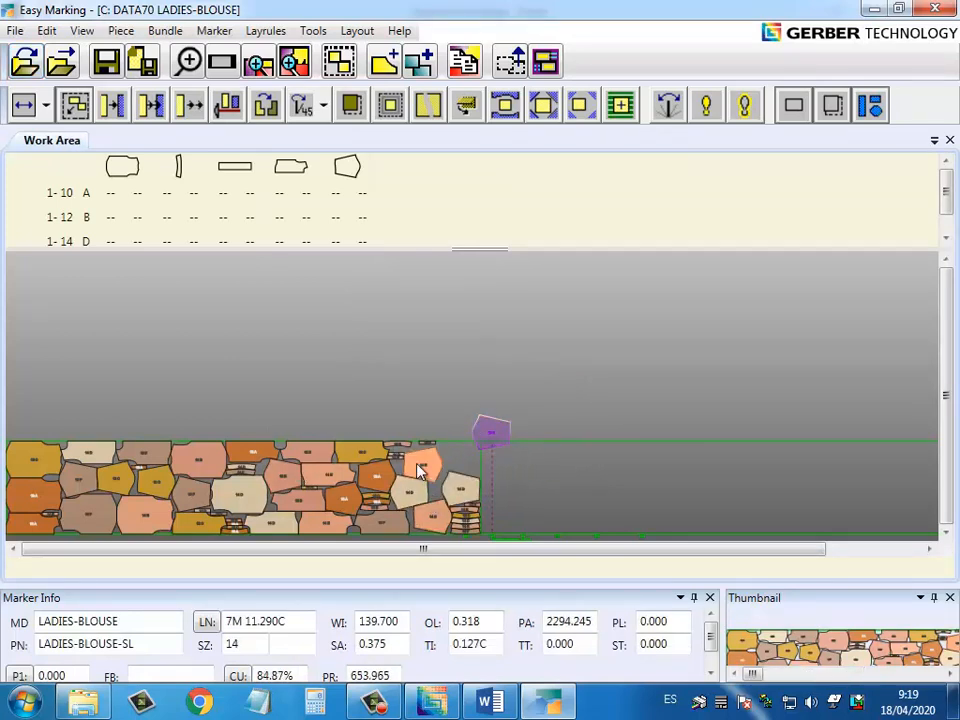
left_click(417, 464)
left_click_drag(482, 460, 339, 460)
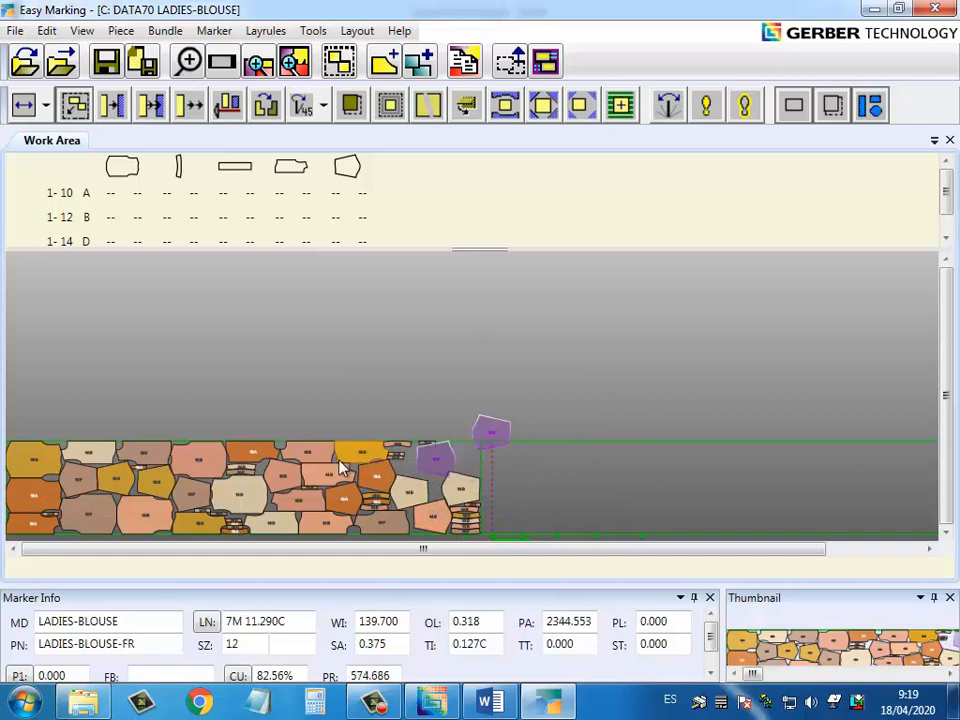
left_click(442, 461)
left_click(419, 463)
left_click(494, 444)
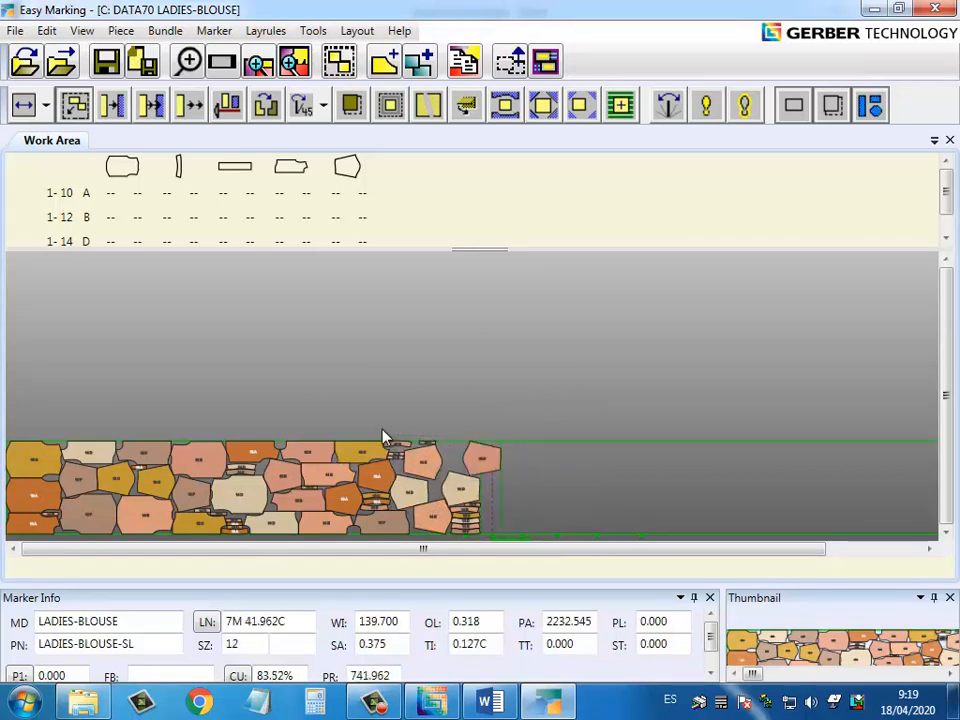
- Fit the size 12 sleeve piece LADIES-BLOUSE-SL into the upper corner at the marker's end and close Easy Marking
left_click(484, 459)
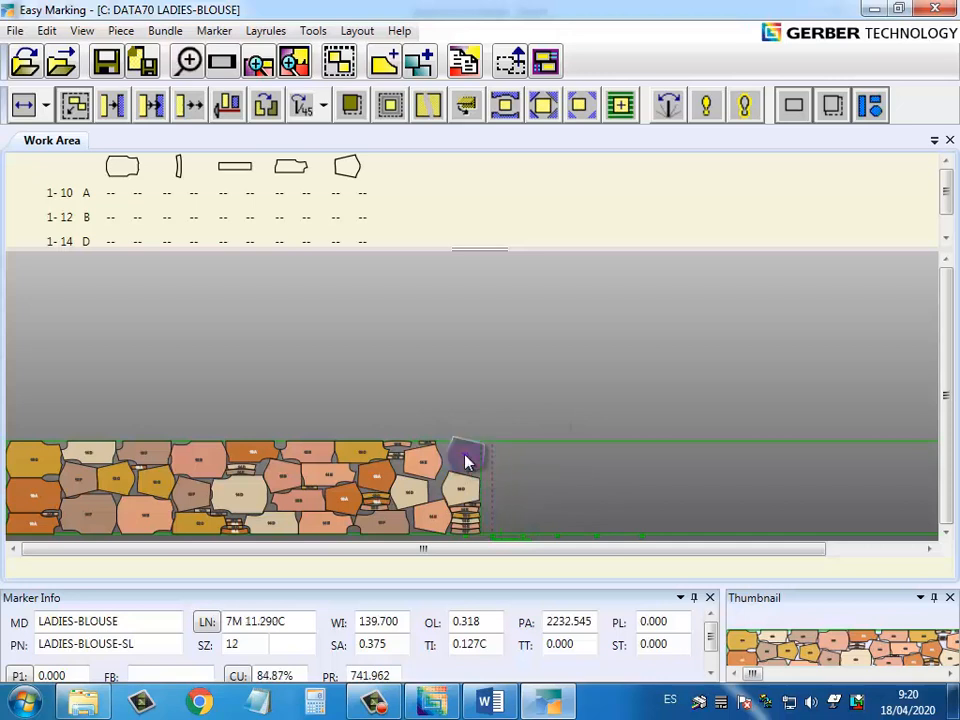
left_click(466, 461)
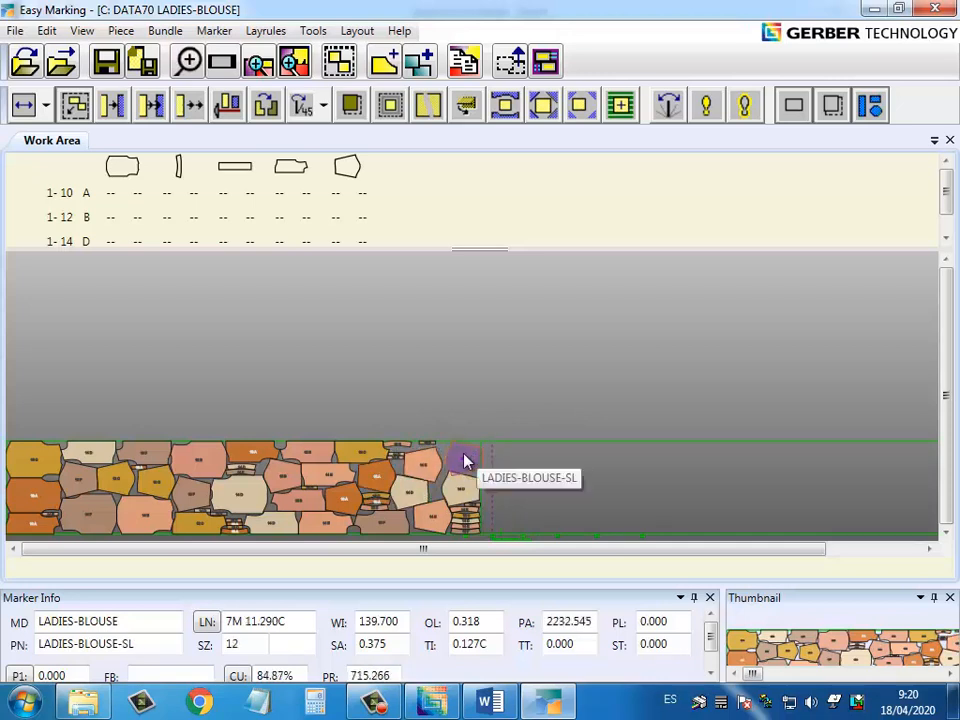
left_click(933, 10)
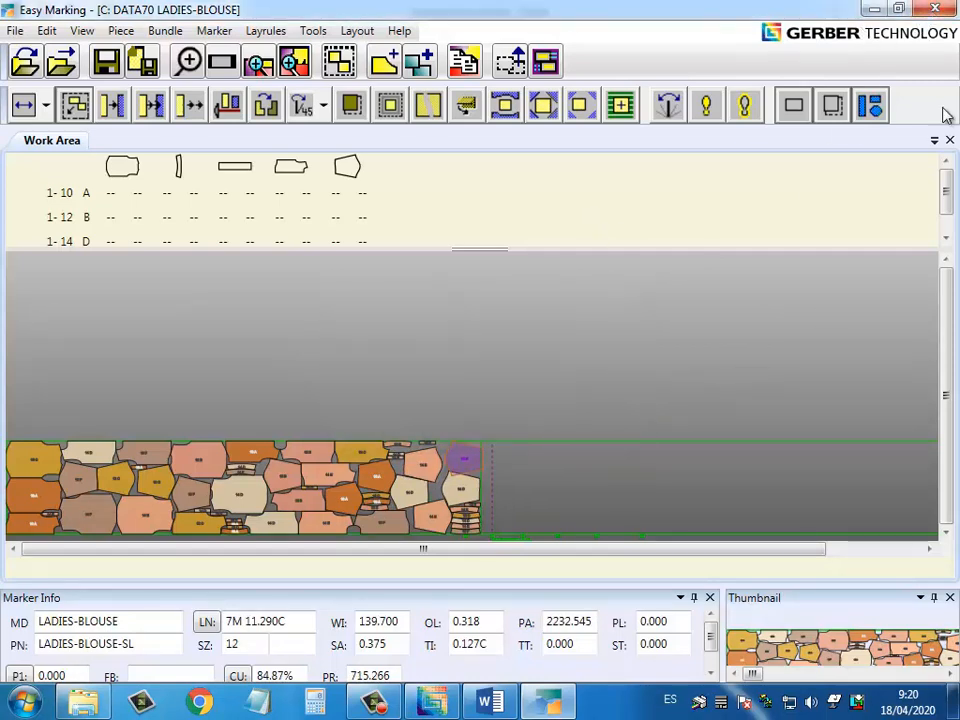
left_click(512, 414)
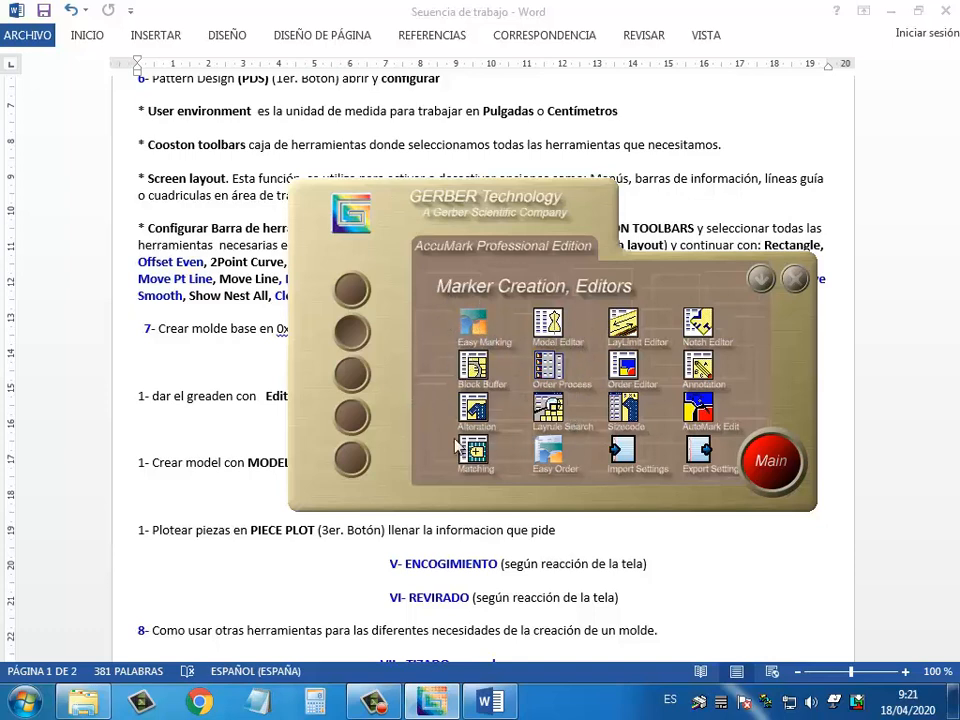
- Start Marker Plot from the Plotting and Cutting group, load the marker LADIES-BLOUSE from DATA70 into the first row, and close it
left_click(358, 384)
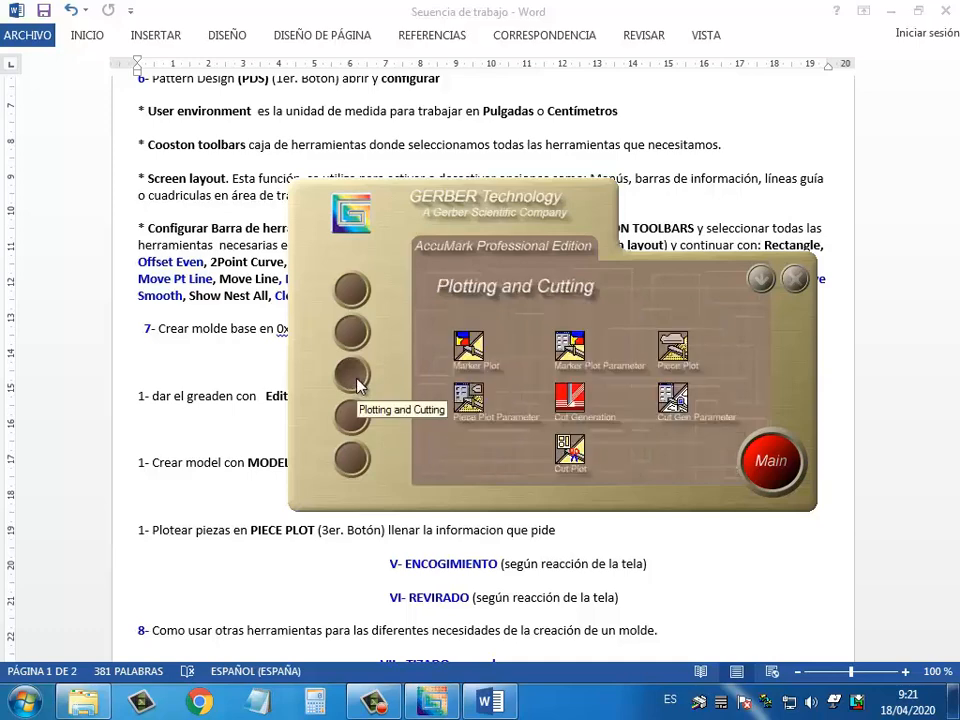
left_click(467, 347)
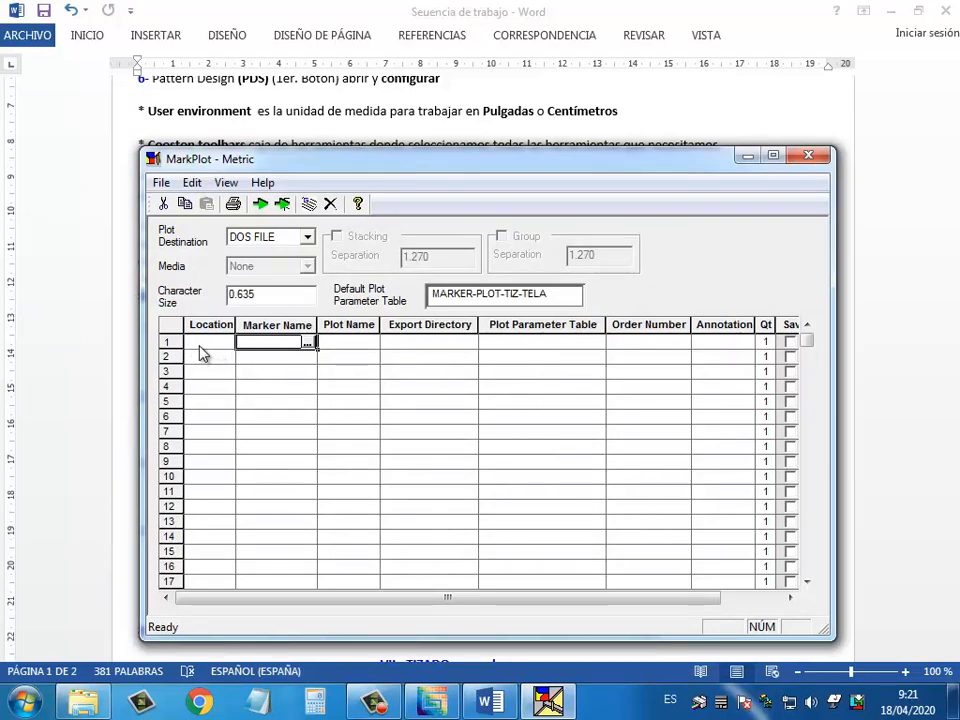
left_click(308, 343)
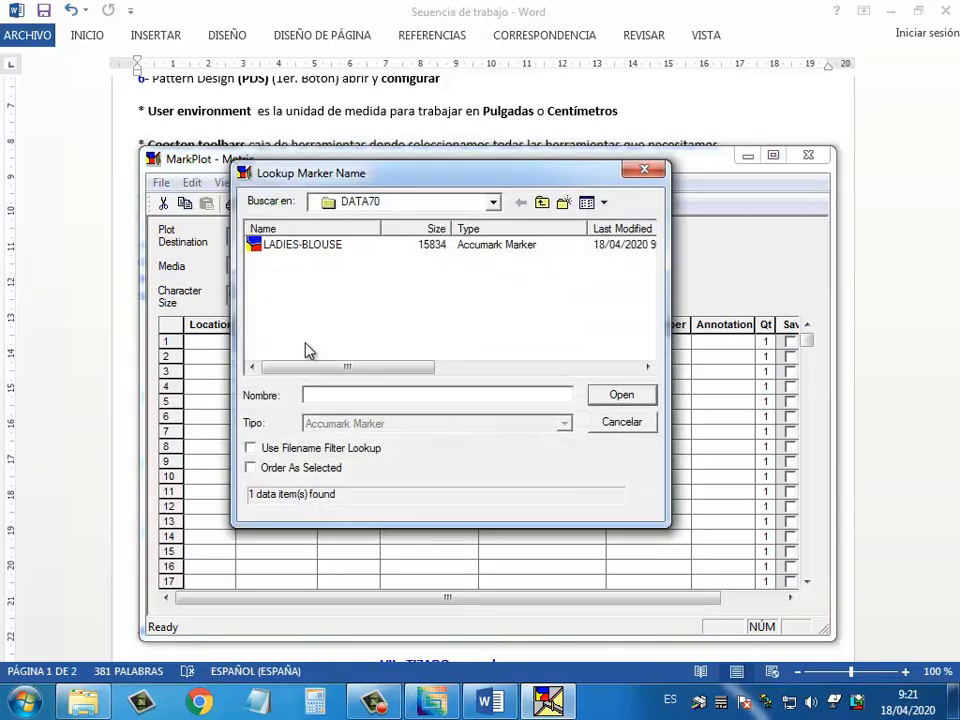
left_click(303, 245)
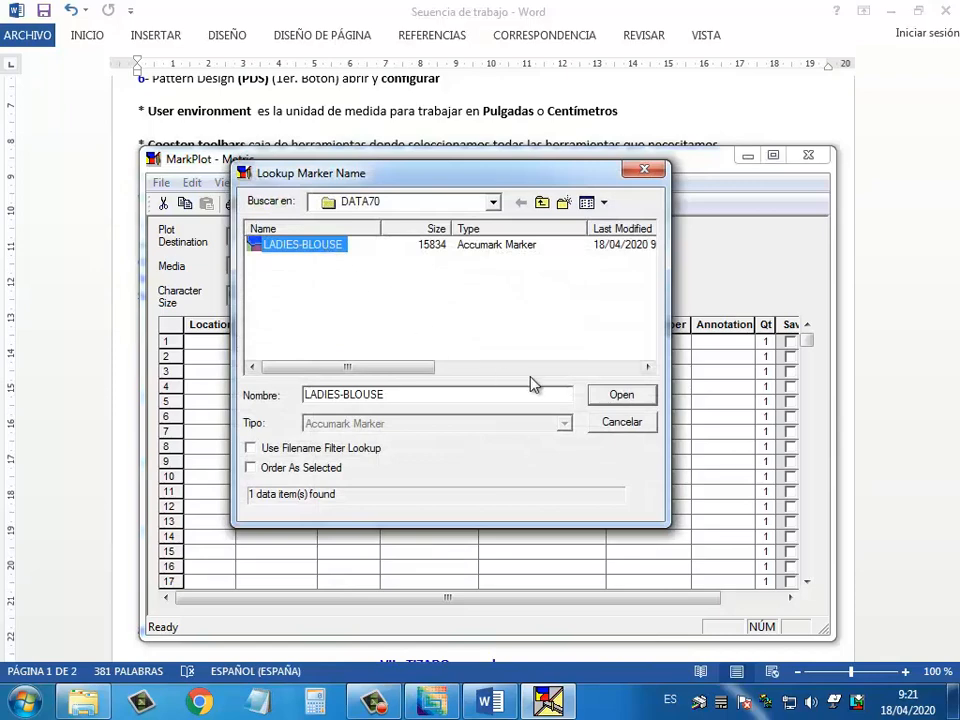
left_click(596, 400)
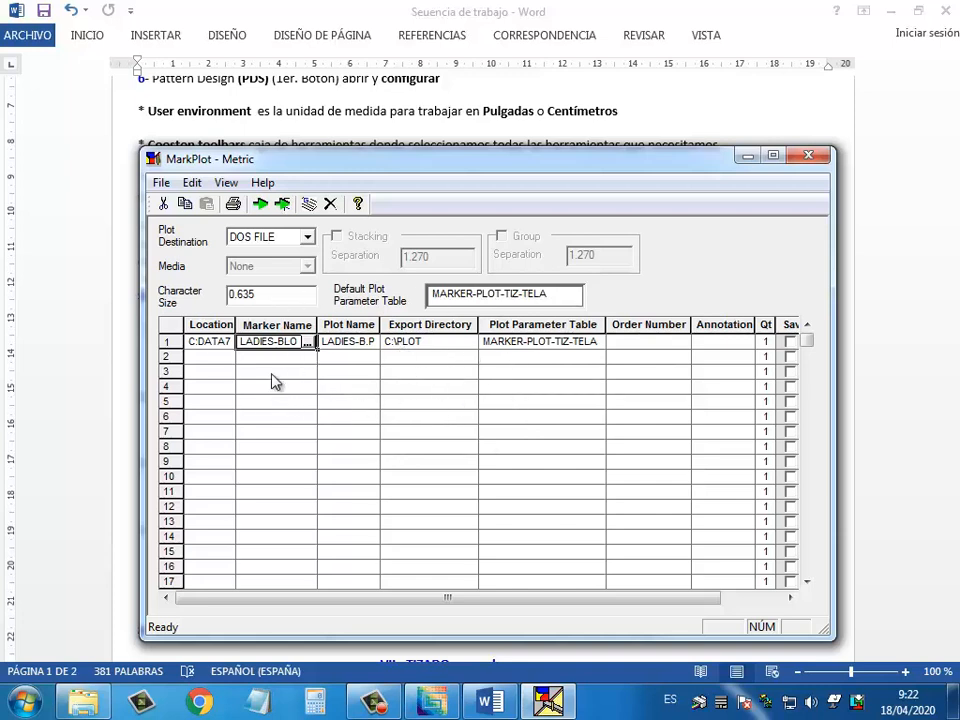
left_click(811, 159)
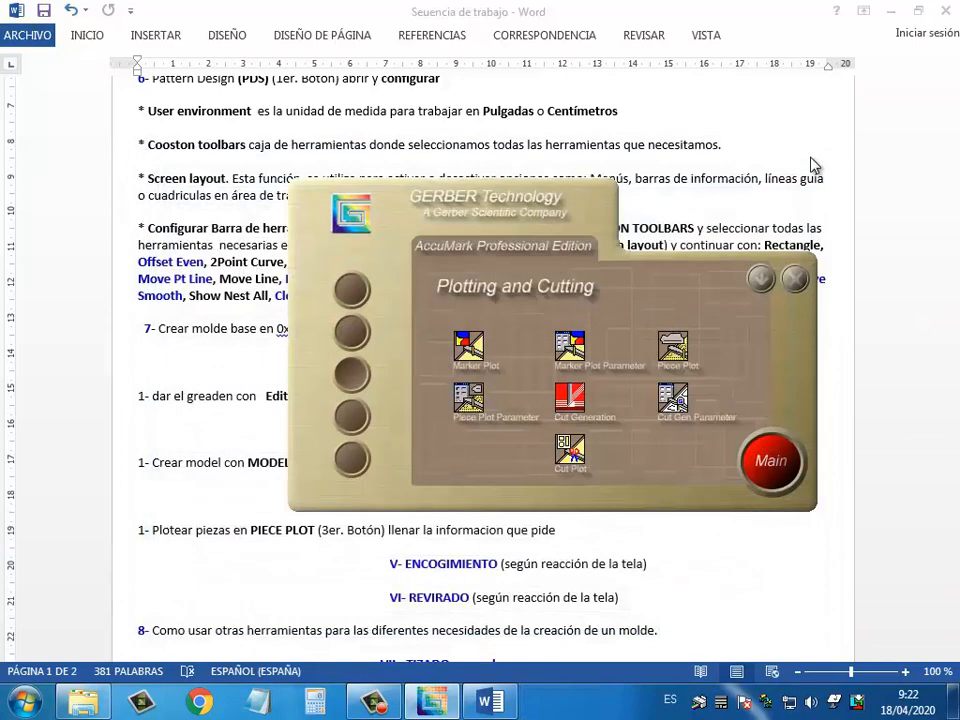
- Open Piece Plot, move its window up to examine all plot settings, and close it
left_click(668, 352)
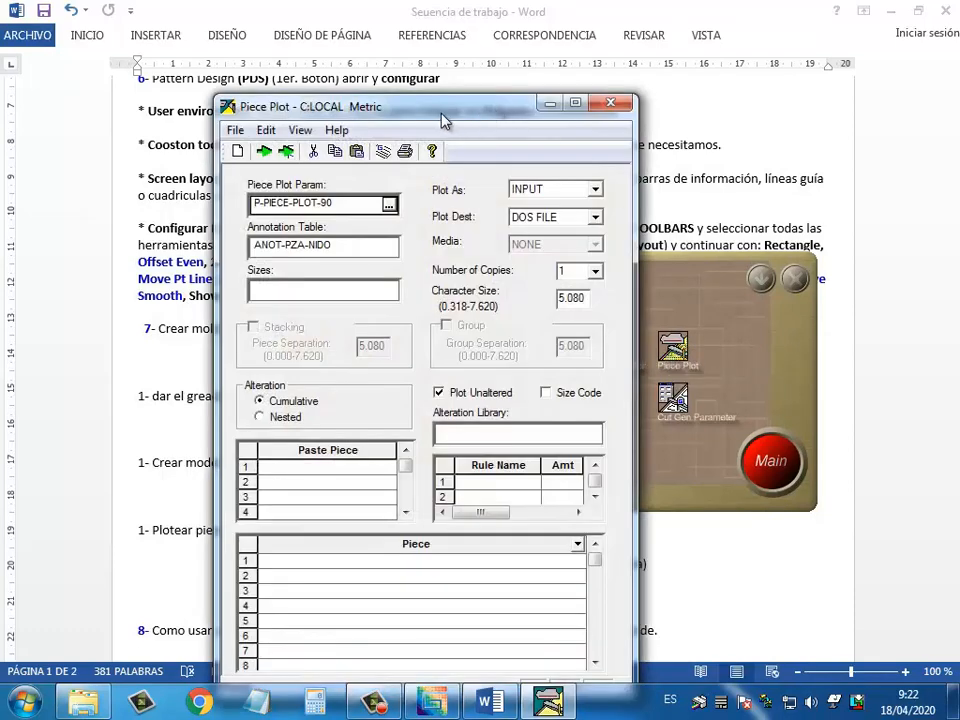
left_click_drag(441, 114, 457, 68)
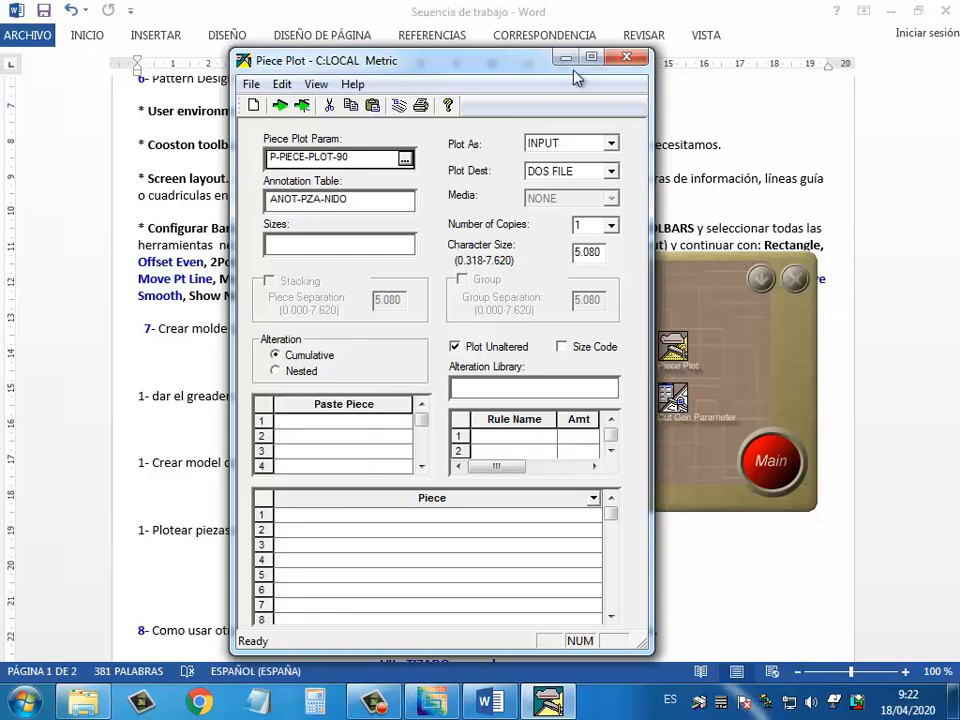
left_click(625, 57)
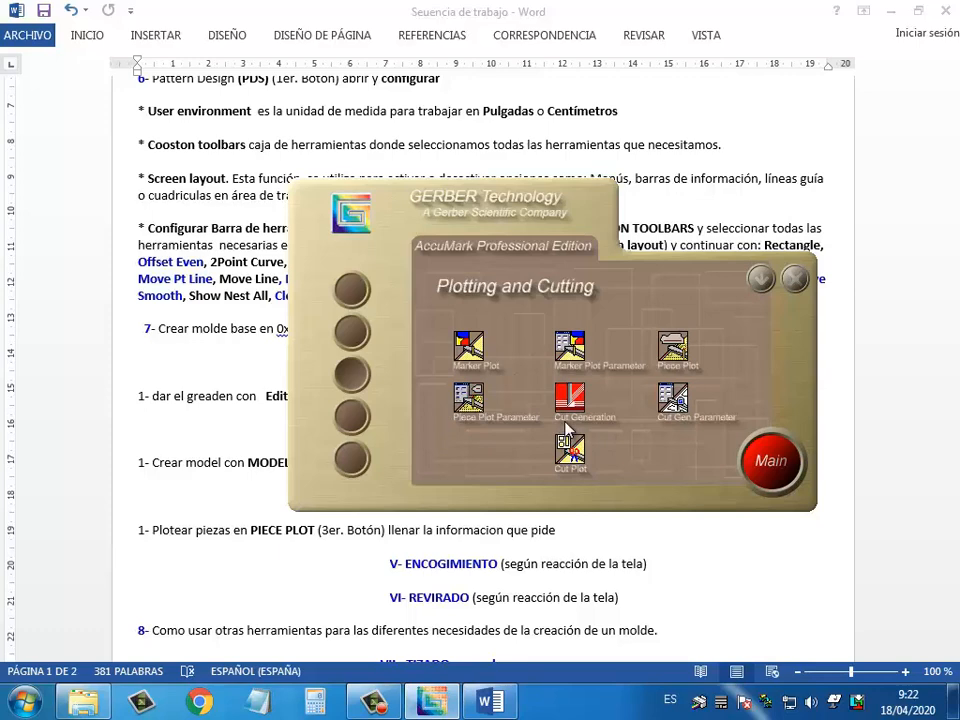
- Start AccuMark Explorer from the AccuMark Explorer, Utilities group and create a new storage area named 1 on drive C
left_click(351, 425)
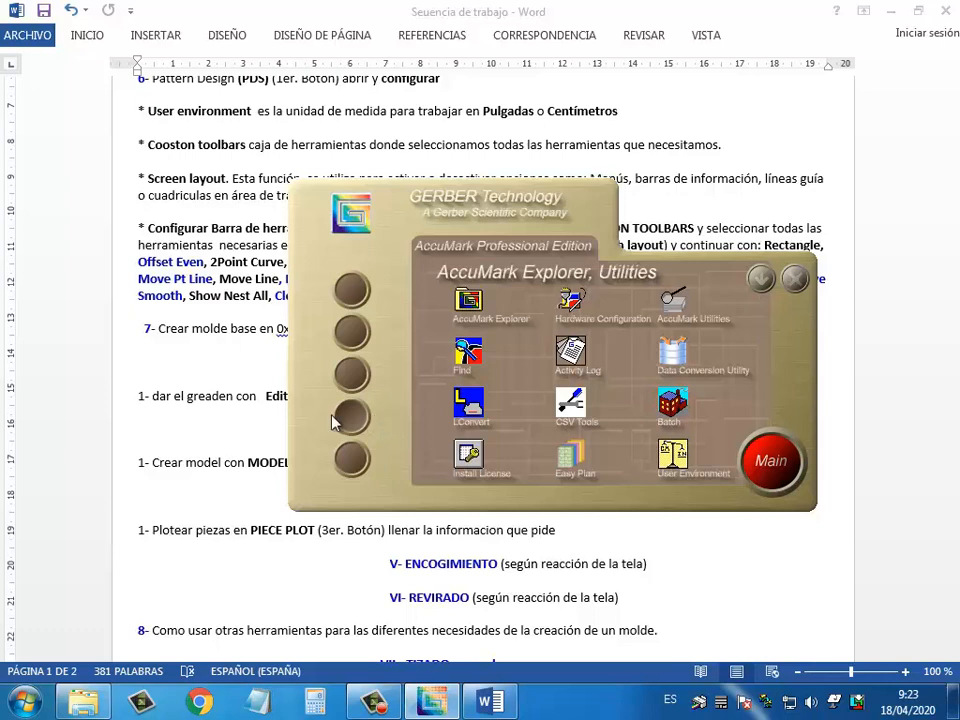
left_click(467, 316)
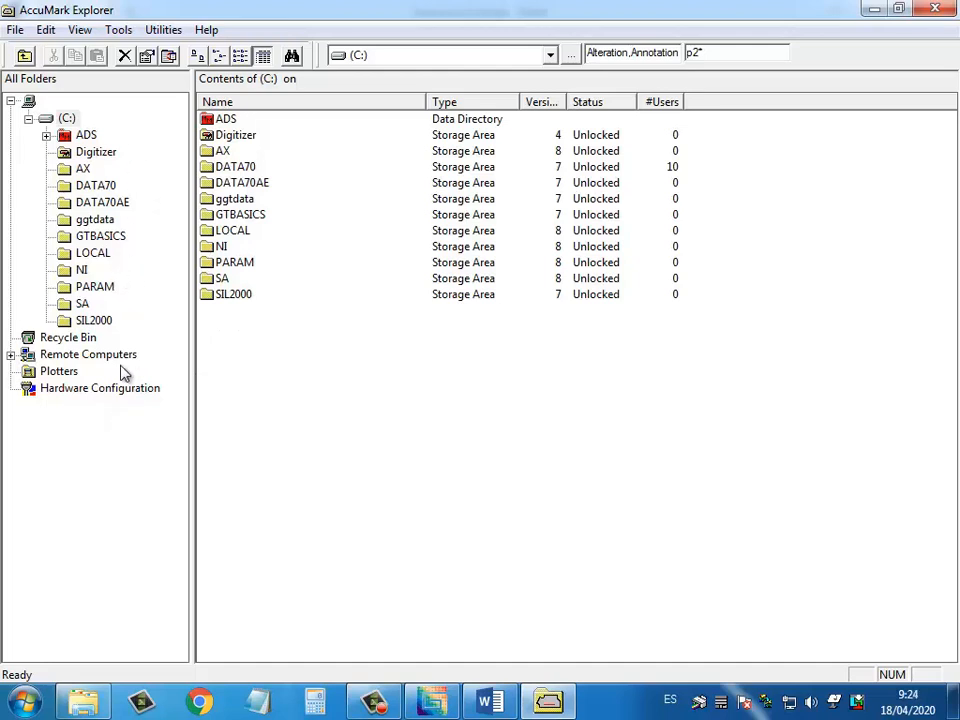
left_click(17, 32)
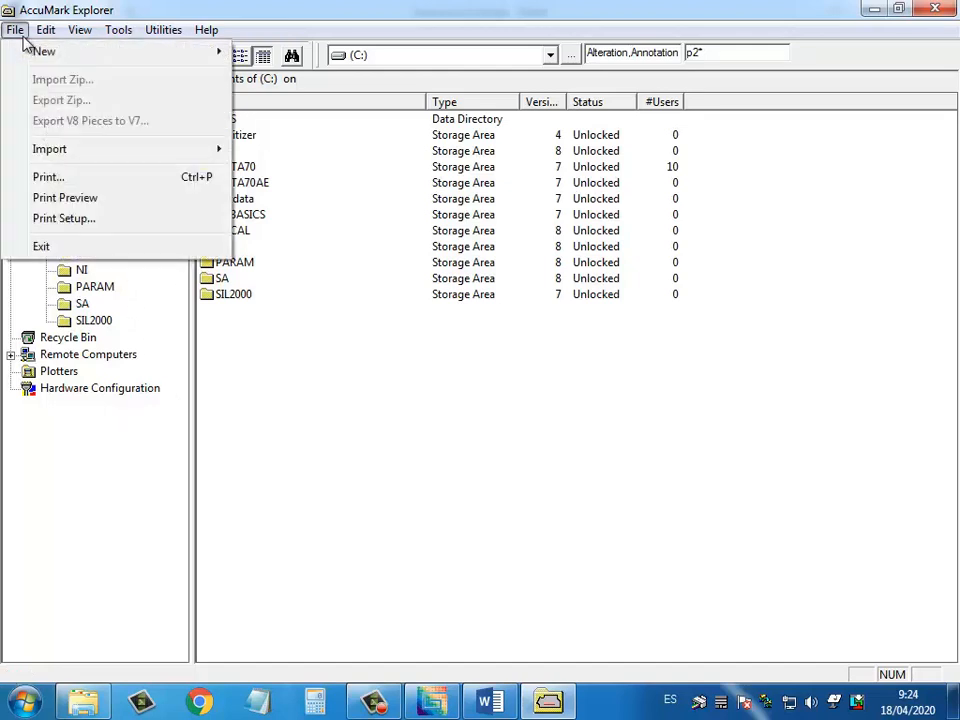
mouse_move(42, 58)
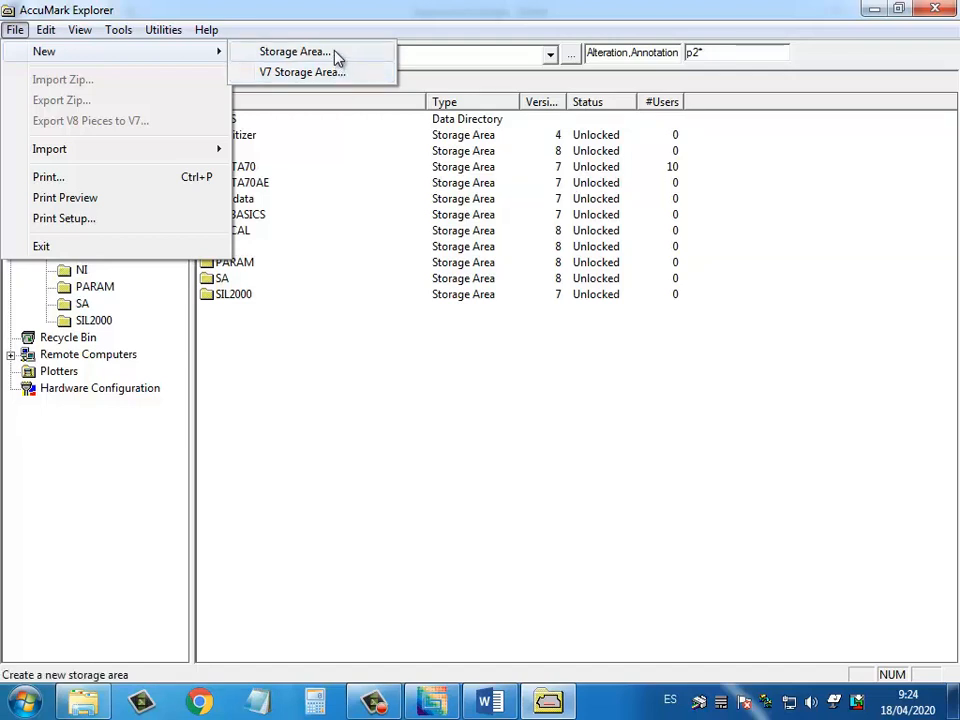
left_click(336, 56)
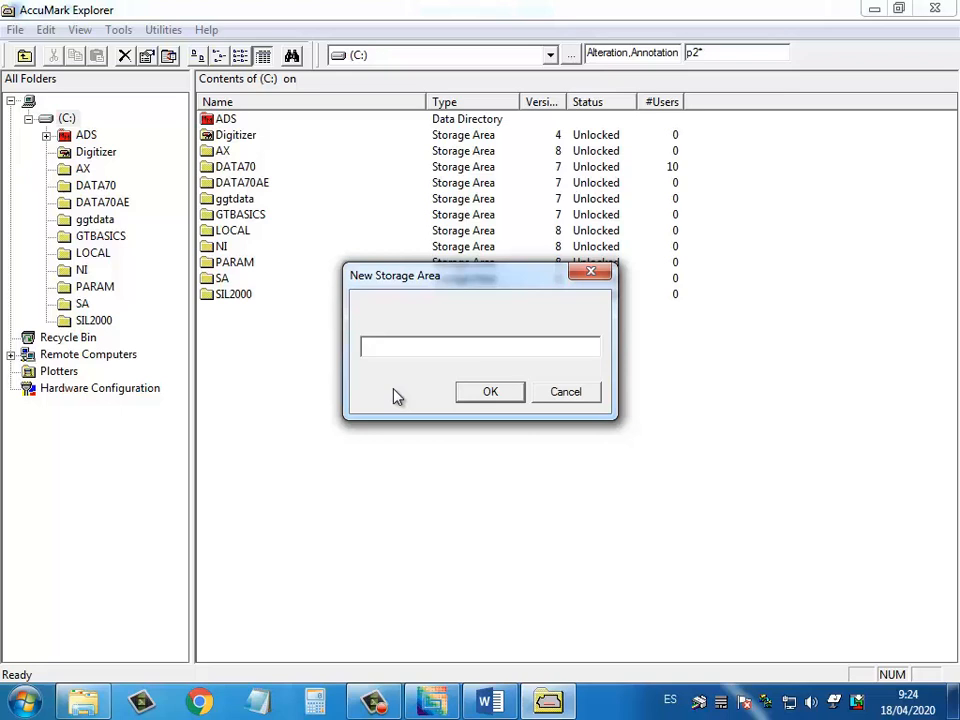
type("1")
left_click(494, 396)
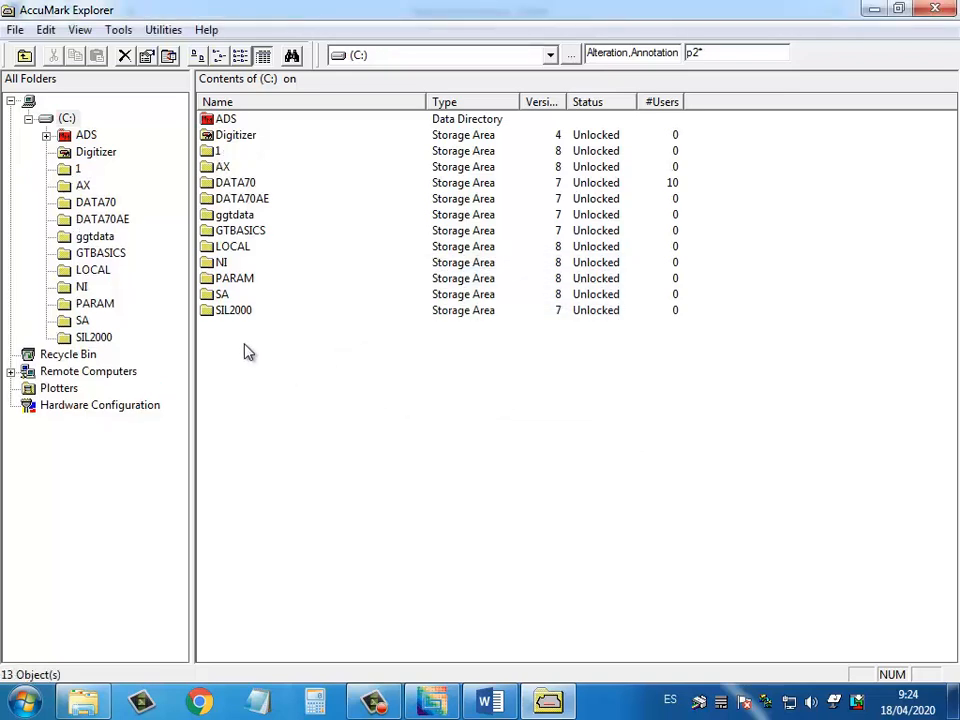
- Open the storage area 1 and set the name filter to * so that all its default items are listed
left_click(213, 153)
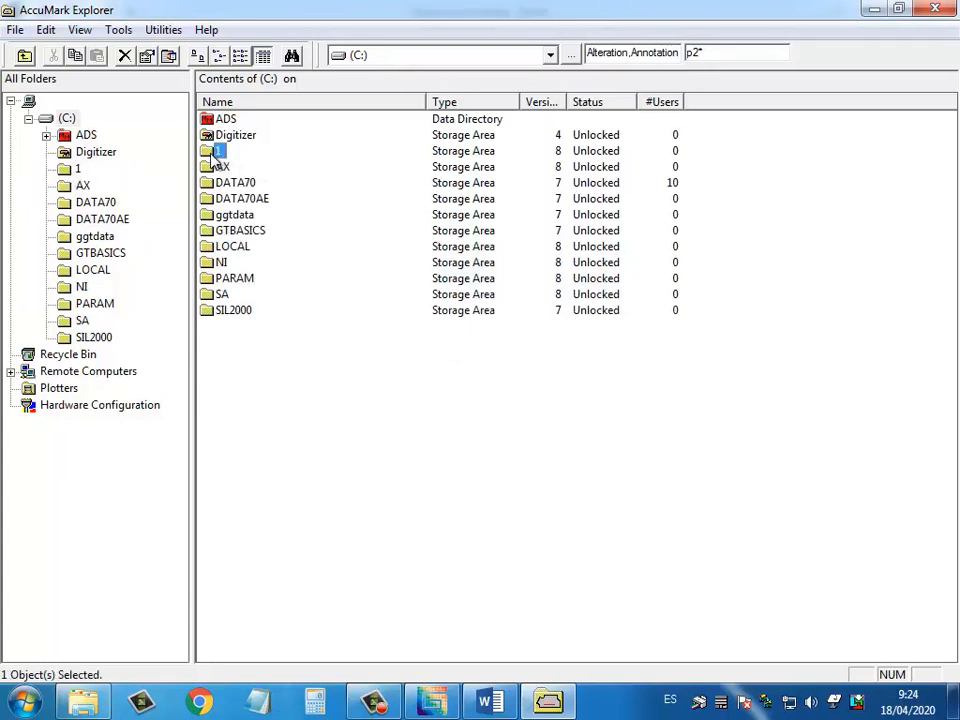
double_click(213, 153)
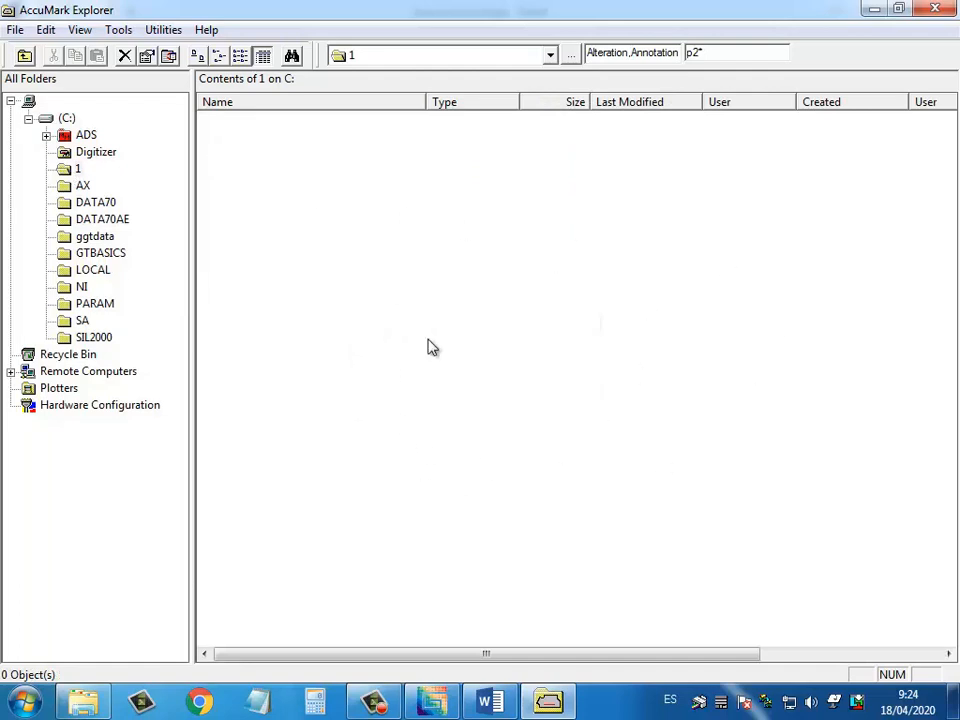
left_click(707, 57)
key("BackSpace")
key("BackSpace")
key("BackSpace")
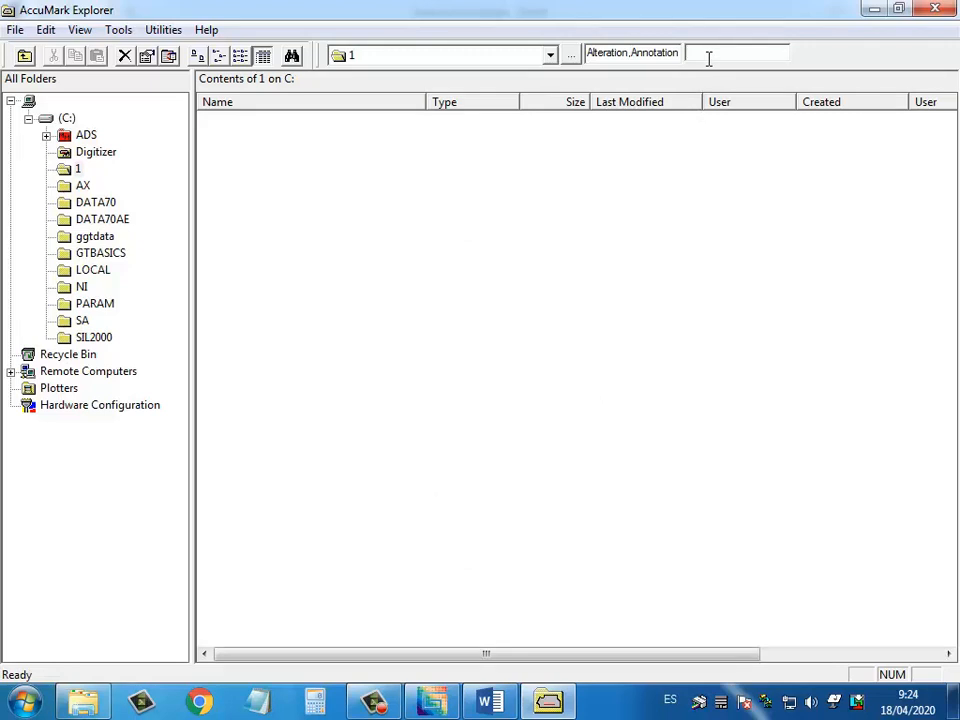
type("*")
key("Return")
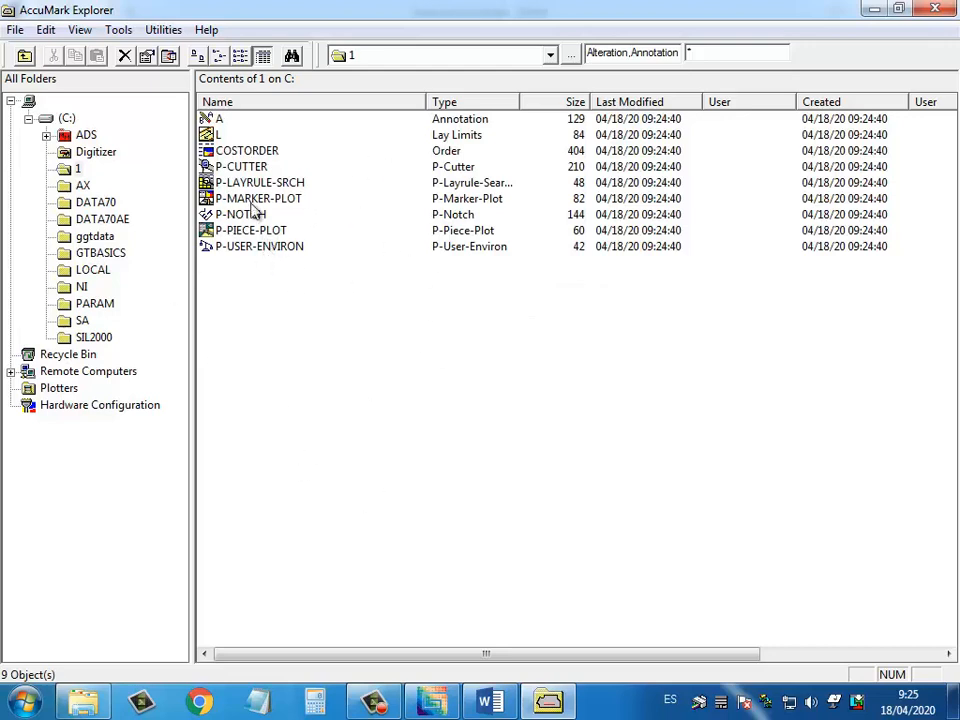
- Delete the storage area 1 and close AccuMark Explorer
right_click(70, 170)
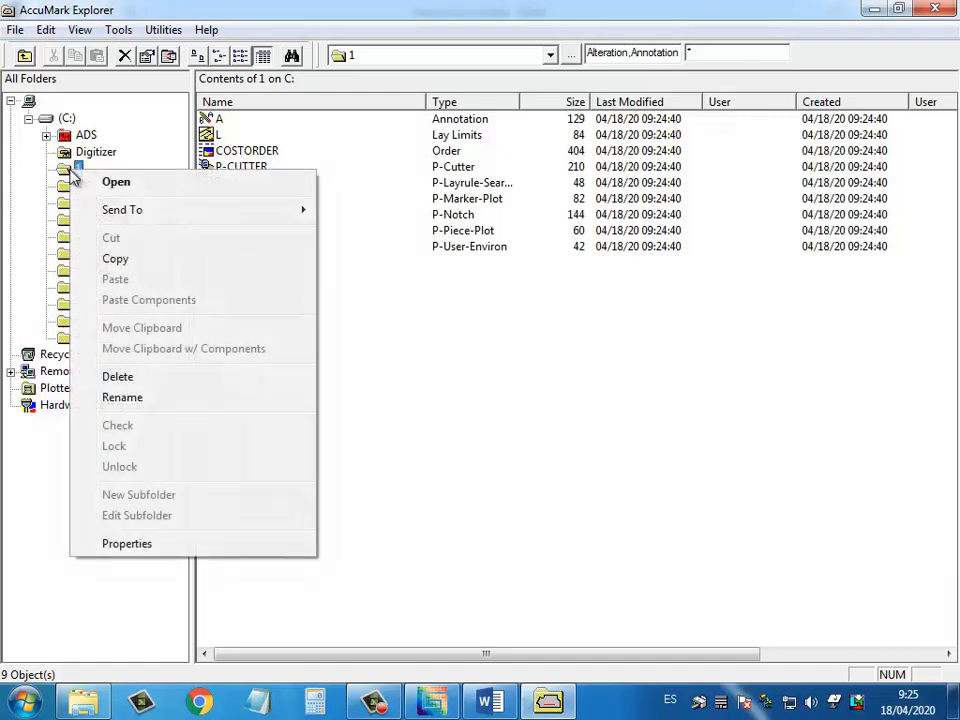
left_click(133, 378)
left_click(397, 425)
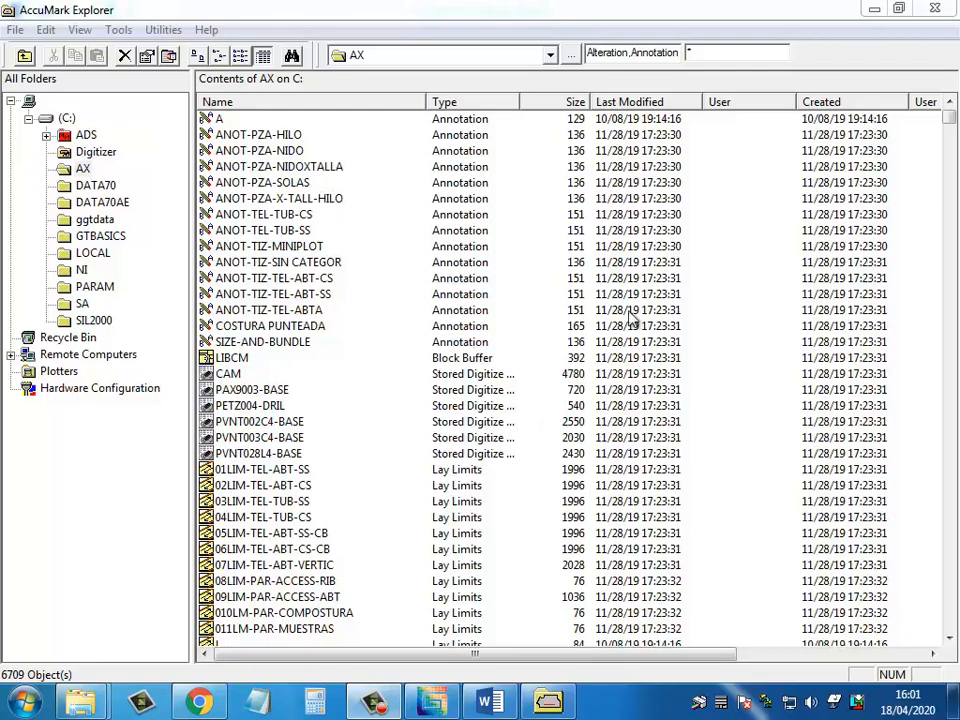
left_click(936, 12)
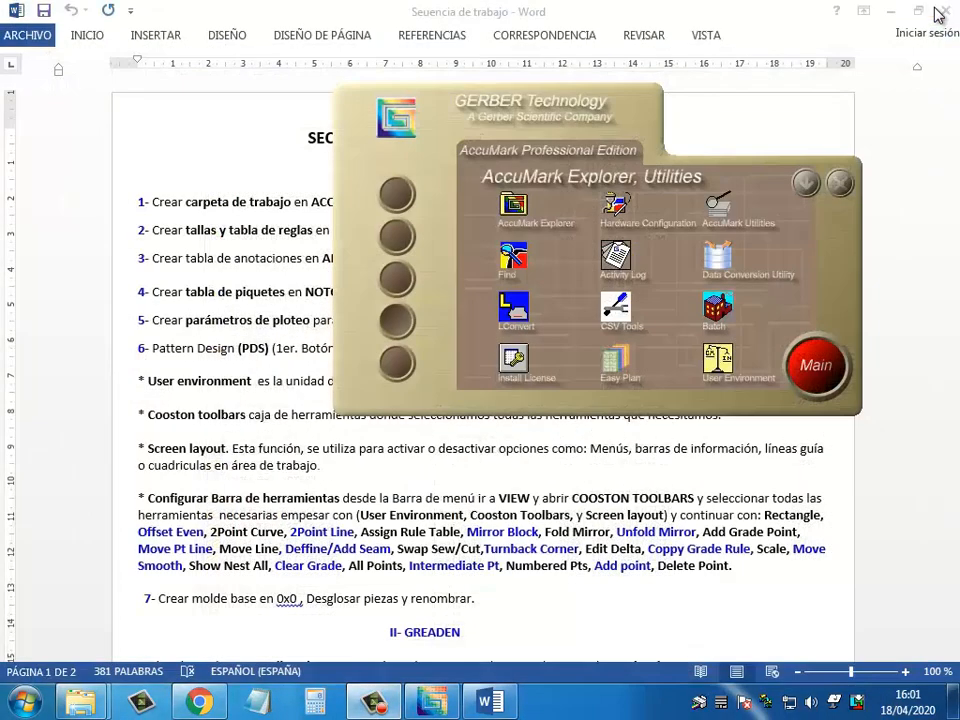
- Move the AccuMark launcher lower on the screen and show its Documentation group
left_click_drag(537, 104, 498, 231)
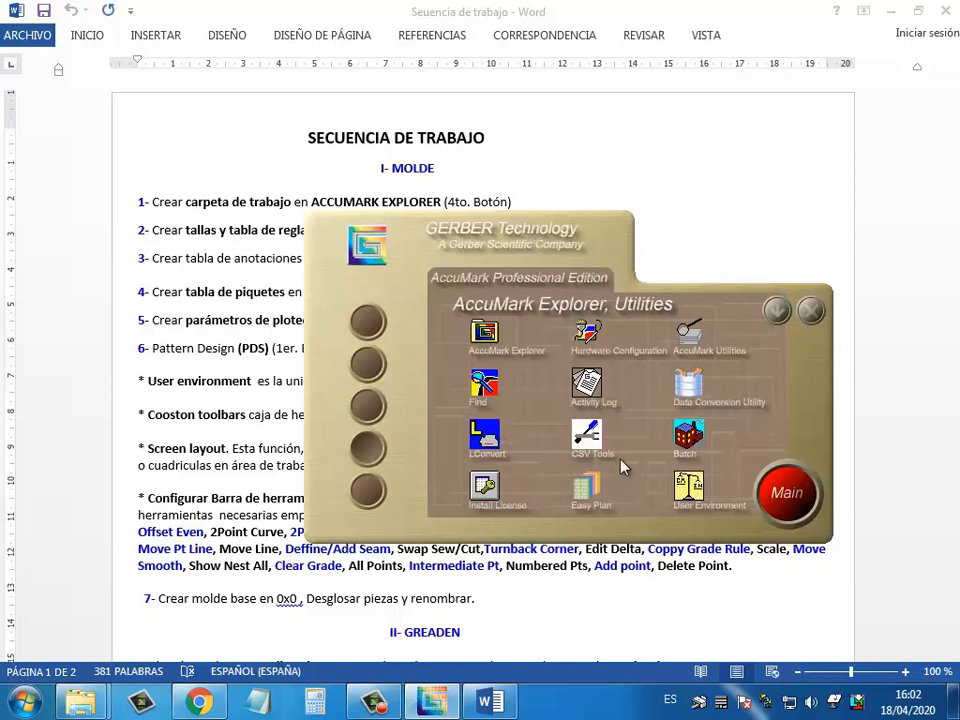
left_click(369, 490)
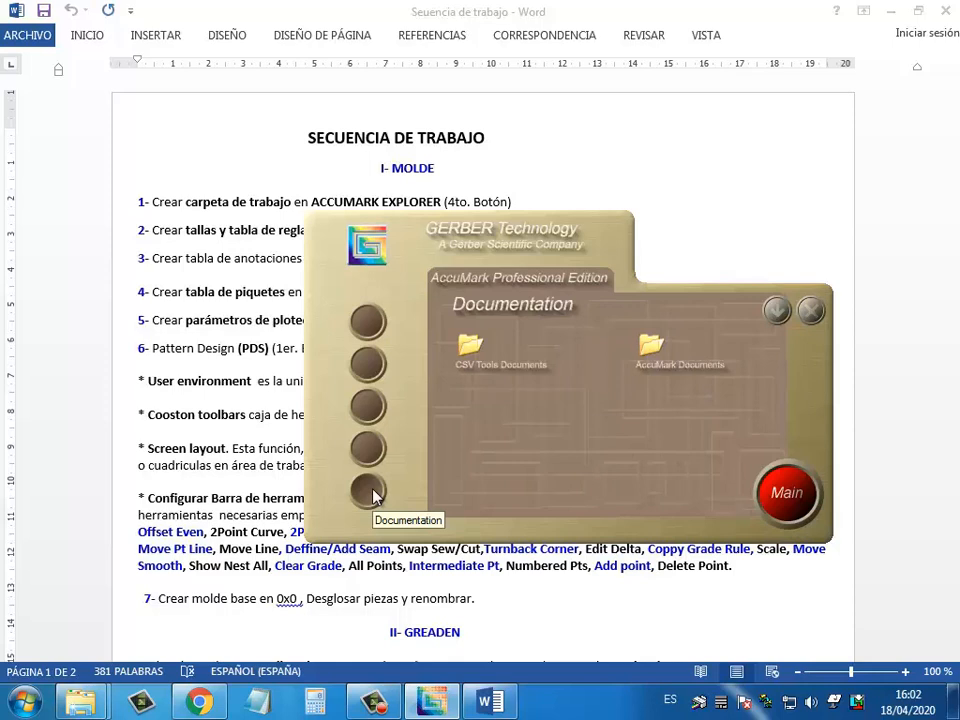